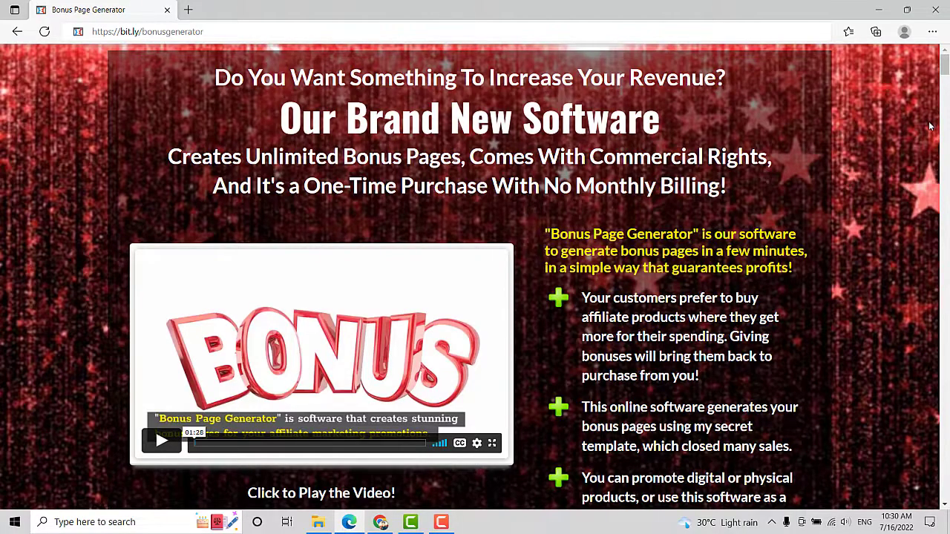
# Scroll down the Bonus Page Generator page to find the wizard.
pyautogui.scroll(-3, 929, 126)
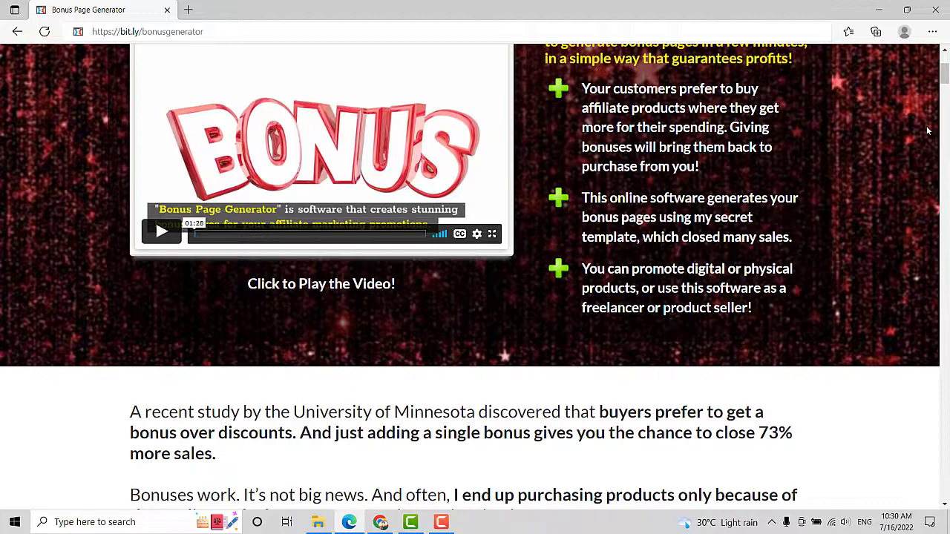
pyautogui.scroll(-3, 927, 130)
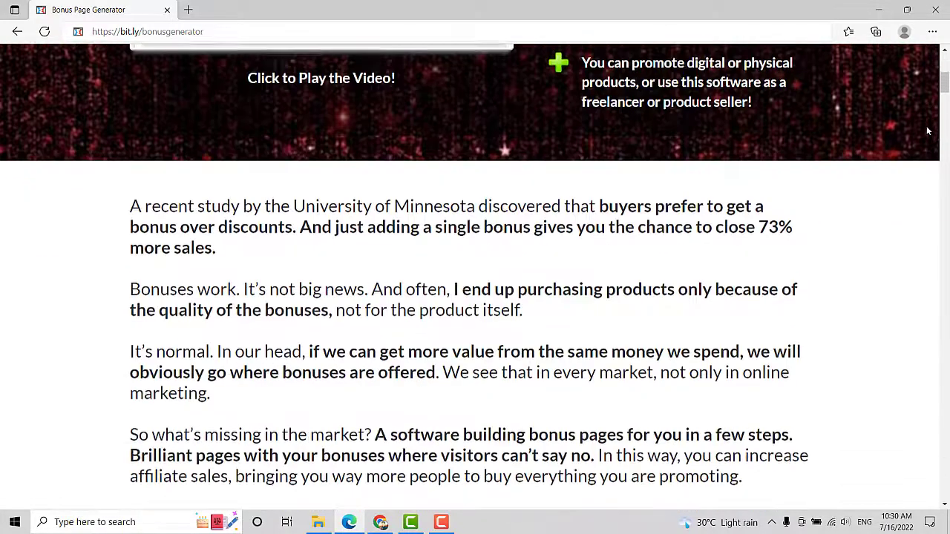
pyautogui.scroll(-2, 927, 130)
pyautogui.scroll(-5, 927, 130)
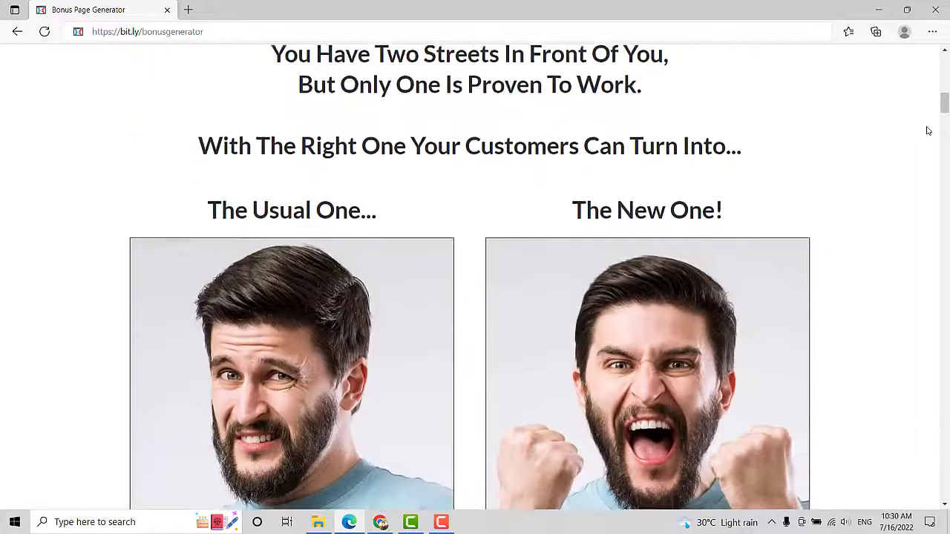
pyautogui.scroll(-7, 927, 130)
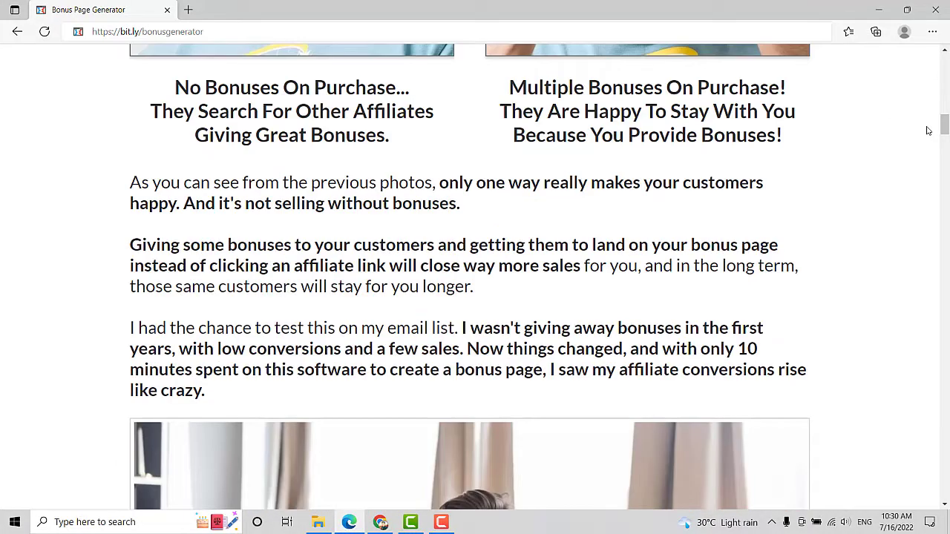
pyautogui.scroll(-5, 926, 131)
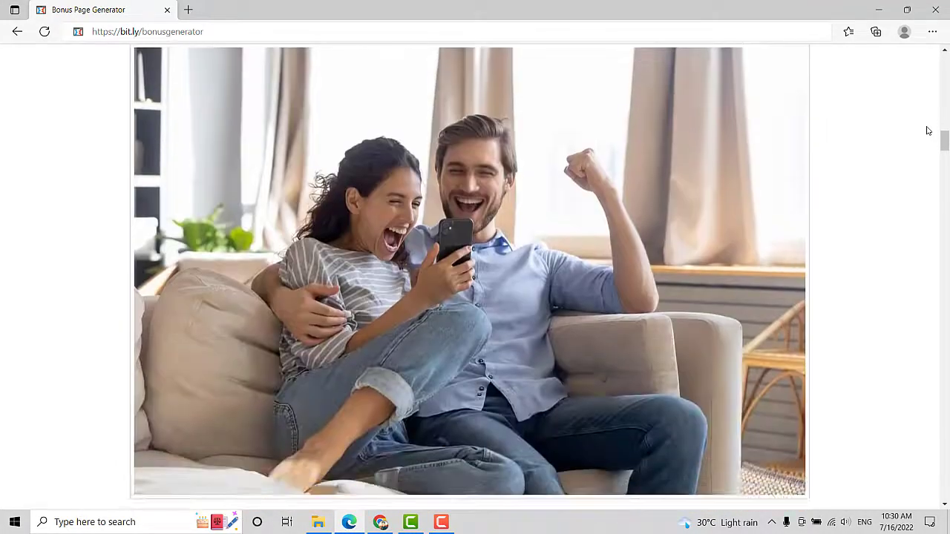
pyautogui.scroll(-4, 926, 131)
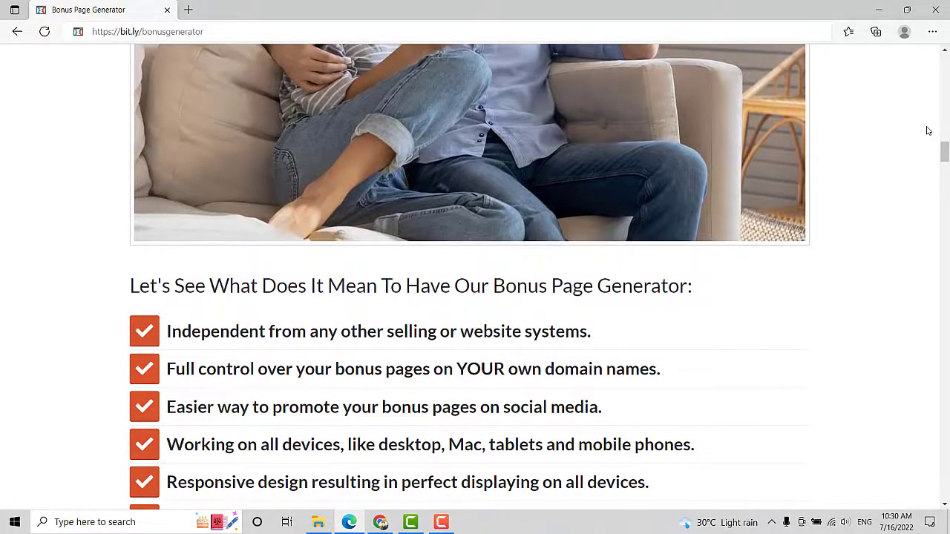
pyautogui.scroll(-1, 927, 131)
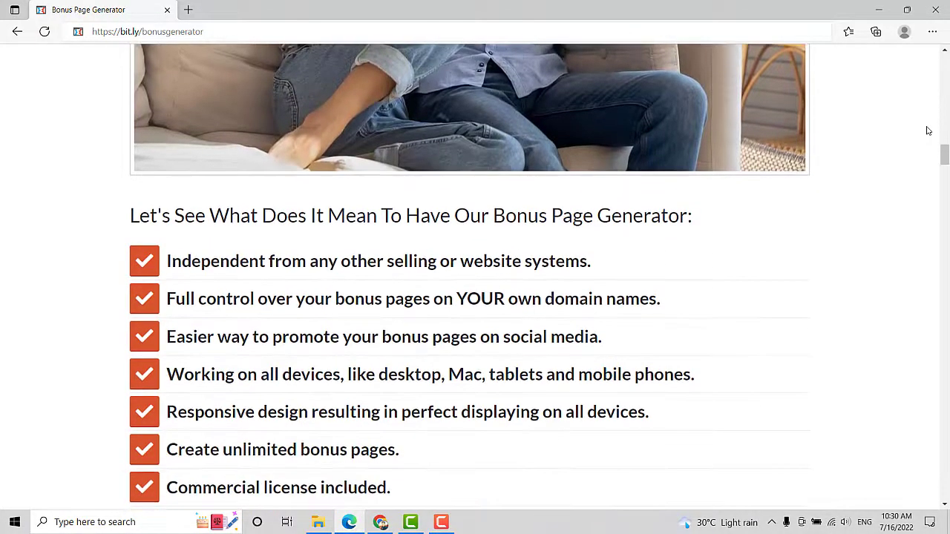
pyautogui.scroll(-1, 927, 131)
pyautogui.scroll(-1, 927, 131)
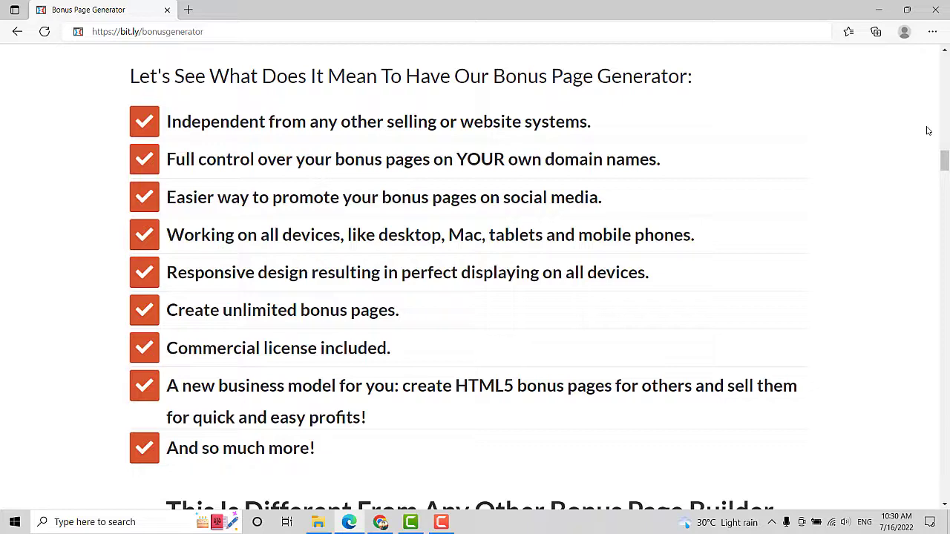
pyautogui.scroll(-1, 927, 131)
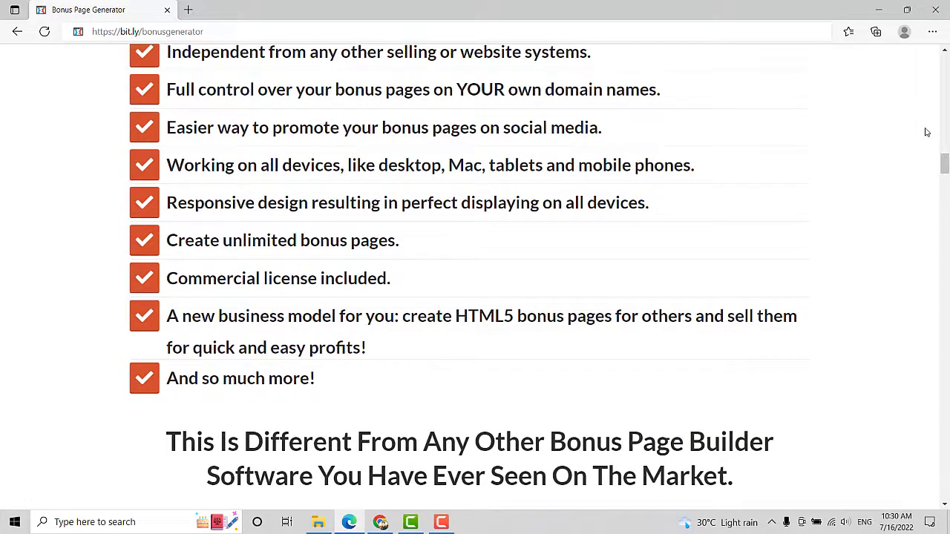
pyautogui.scroll(-3, 927, 131)
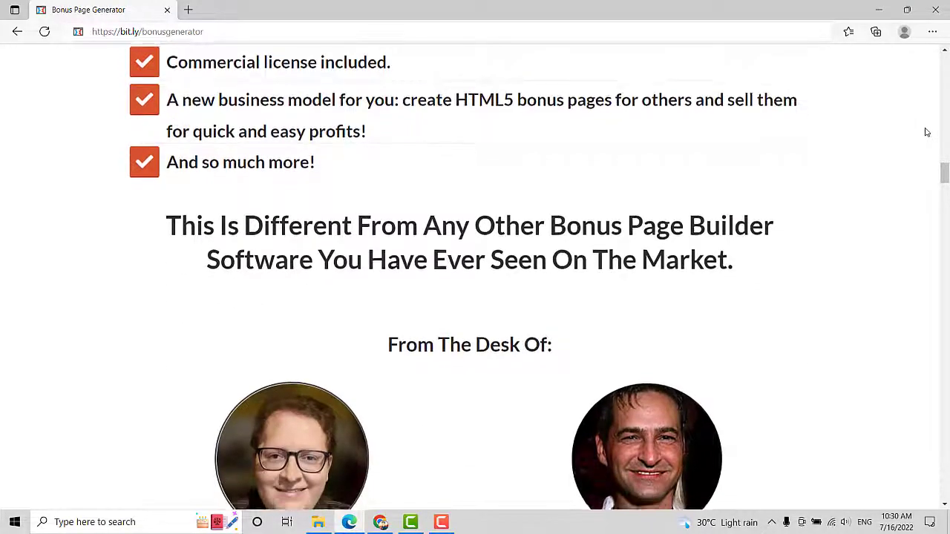
pyautogui.scroll(-1, 926, 132)
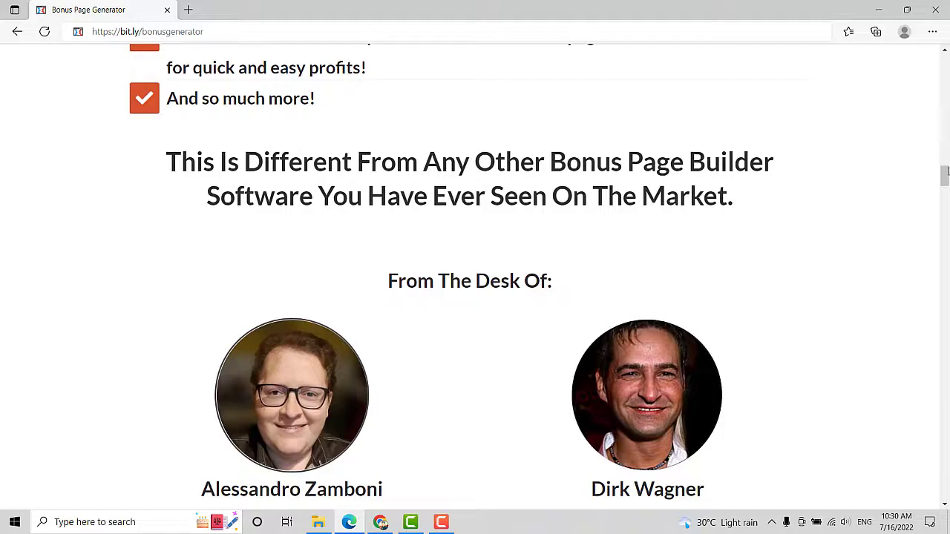
pyautogui.scroll(-5, 947, 178)
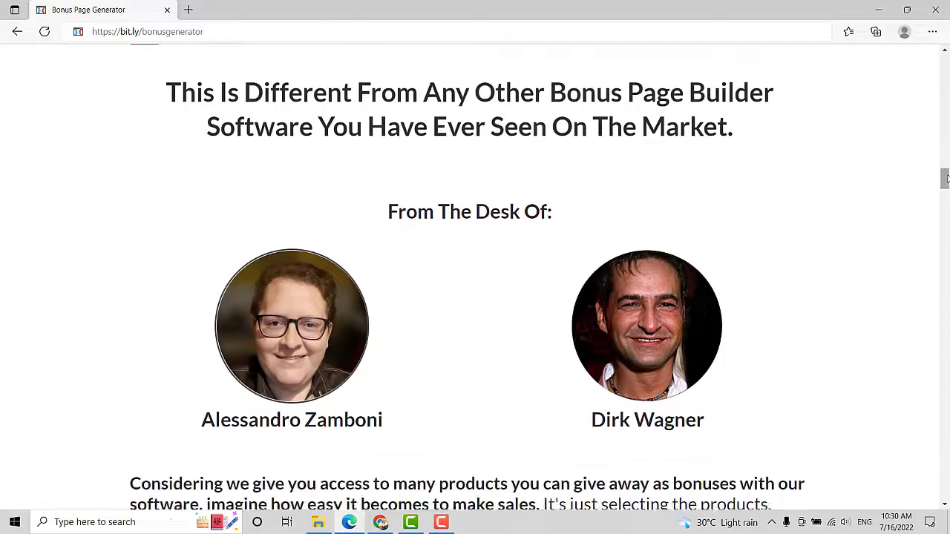
pyautogui.scroll(-3, 946, 178)
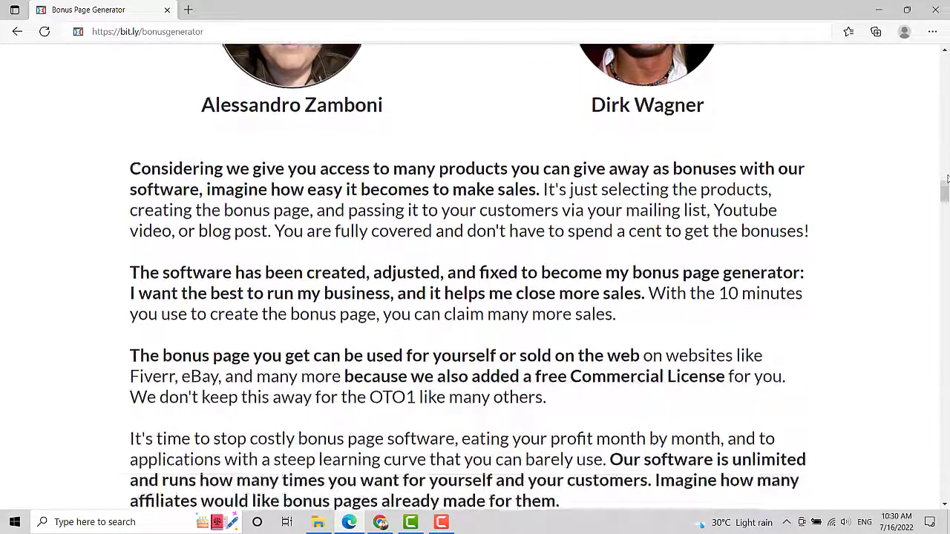
pyautogui.scroll(-4, 947, 178)
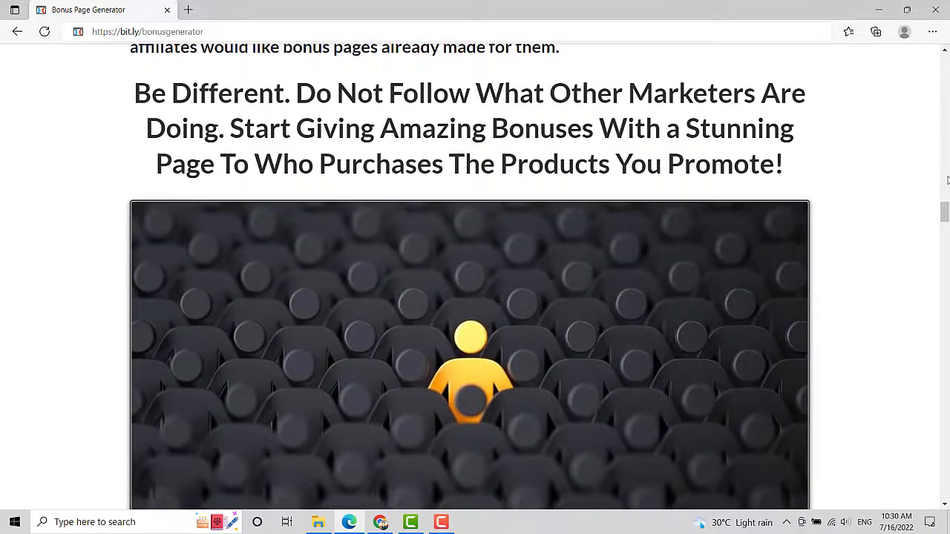
pyautogui.scroll(-1, 946, 211)
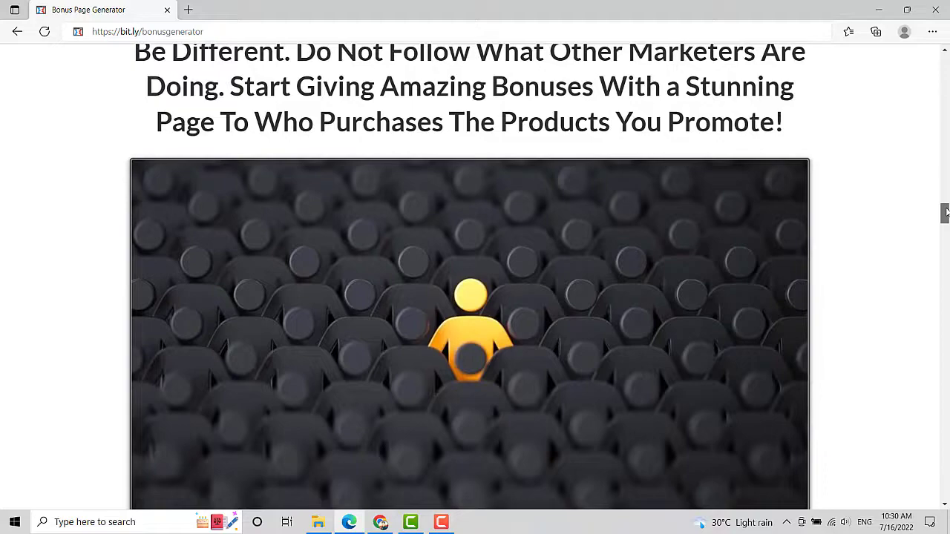
pyautogui.scroll(12, 946, 212)
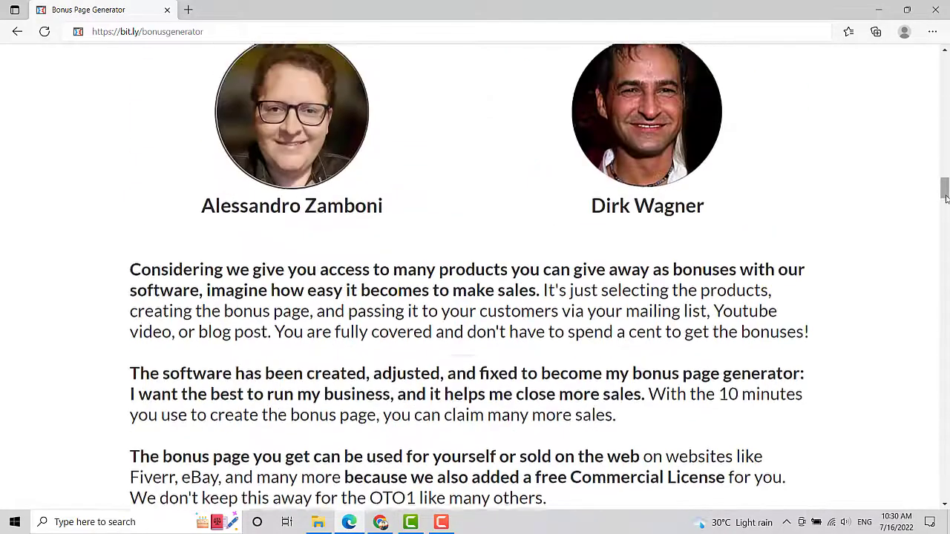
pyautogui.scroll(1, 946, 199)
pyautogui.scroll(-1, 946, 199)
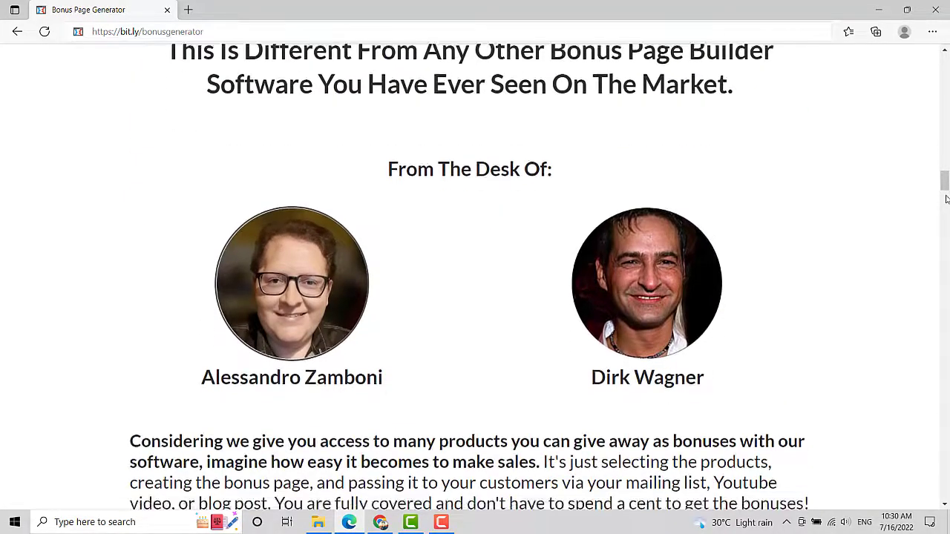
pyautogui.scroll(1, 946, 199)
# Clear the accidental text selection and bring the 'Enter your legal name' field into view.
pyautogui.moveTo(945, 185); pyautogui.dragTo(944, 457)
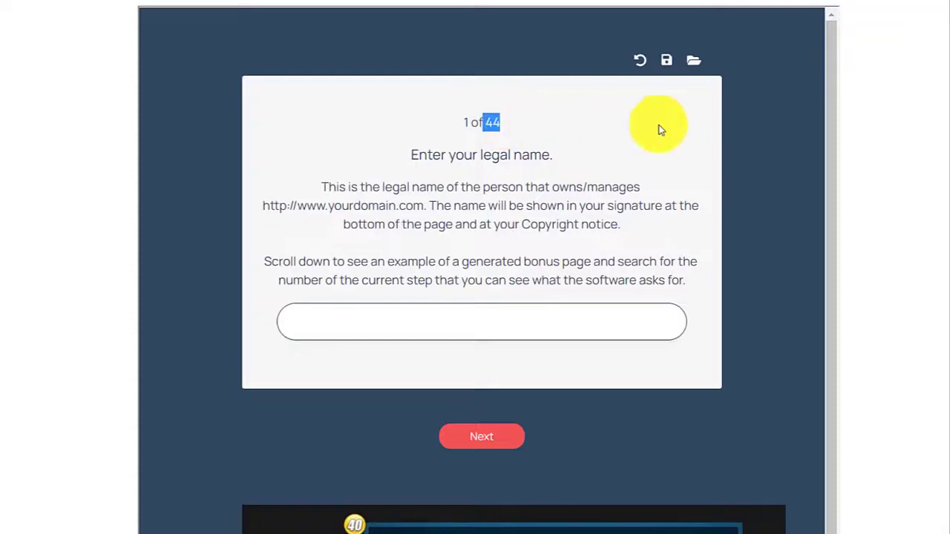
pyautogui.scroll(-1, 828, 71)
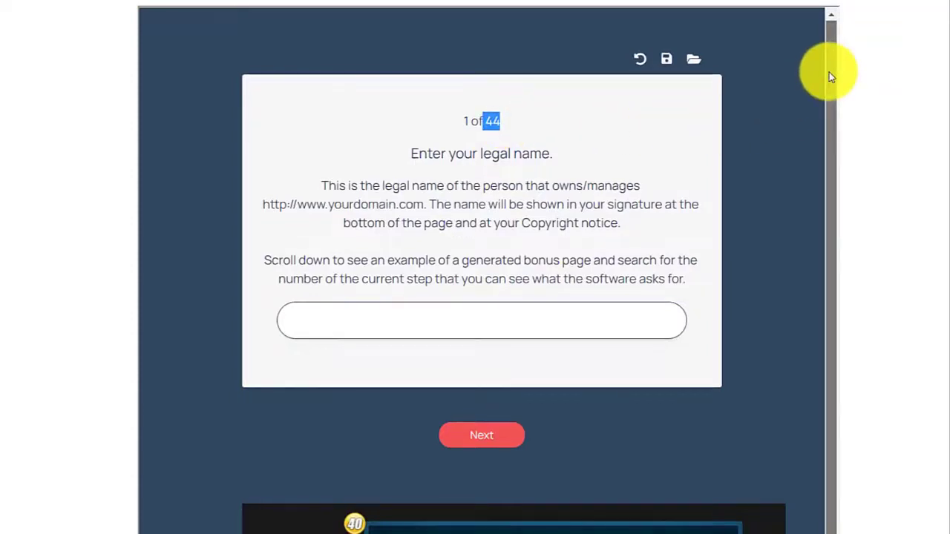
pyautogui.click(831, 88)
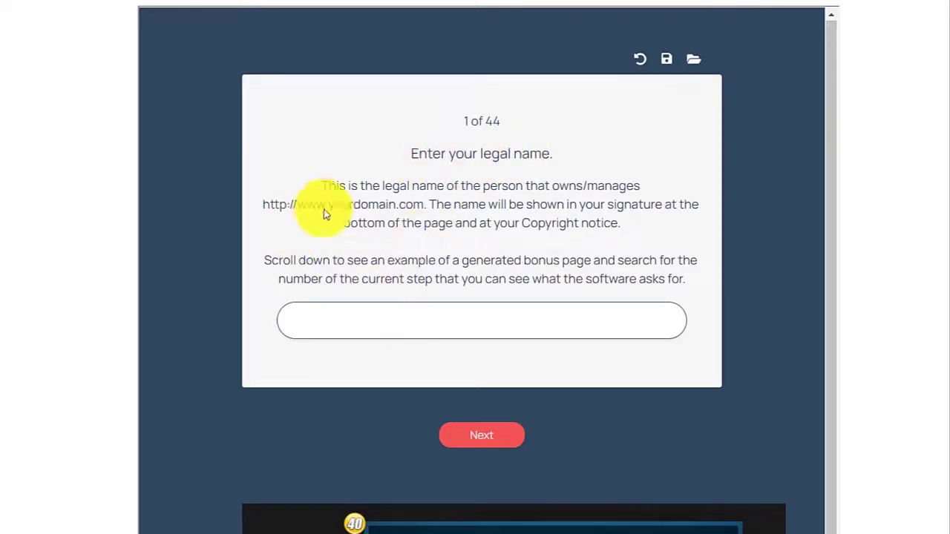
pyautogui.scroll(-1, 439, 200)
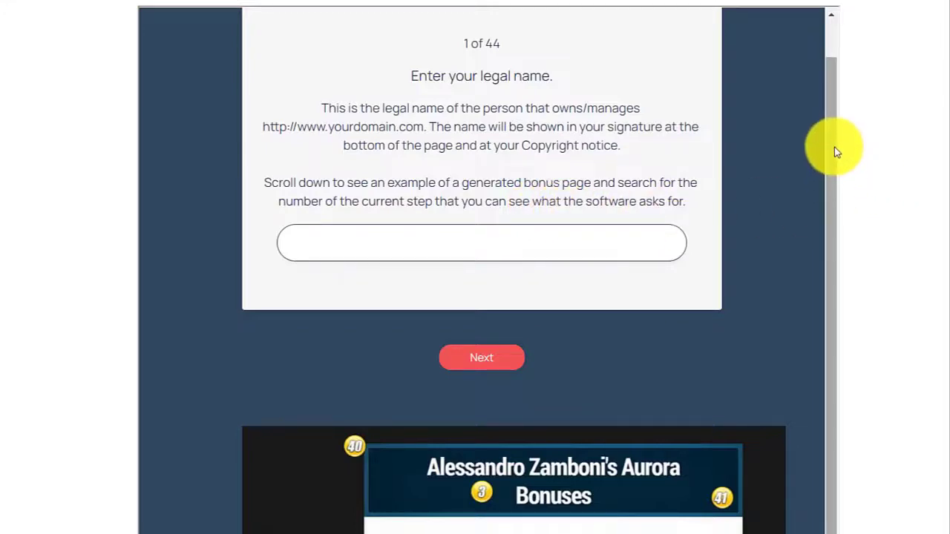
pyautogui.scroll(-4, 834, 147)
pyautogui.scroll(-2, 811, 269)
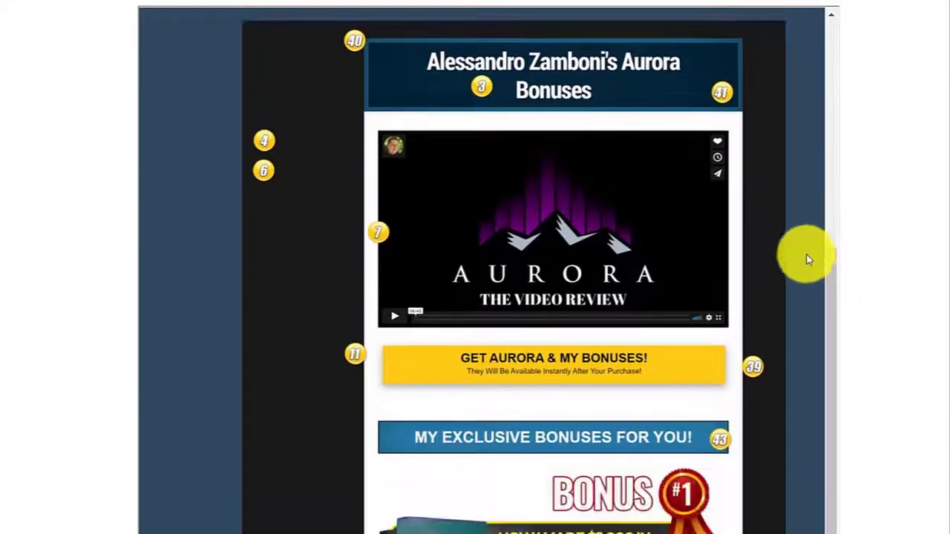
pyautogui.scroll(-1, 808, 260)
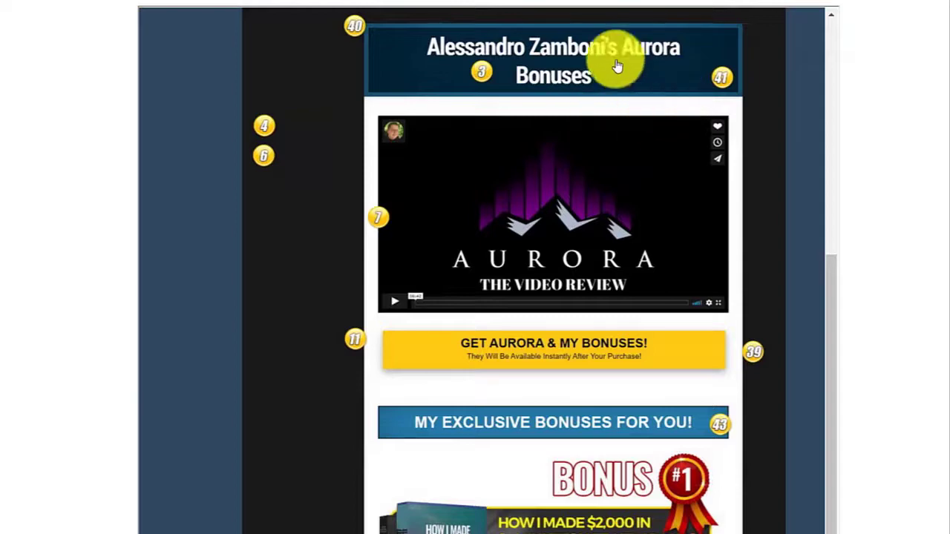
pyautogui.scroll(-1, 819, 253)
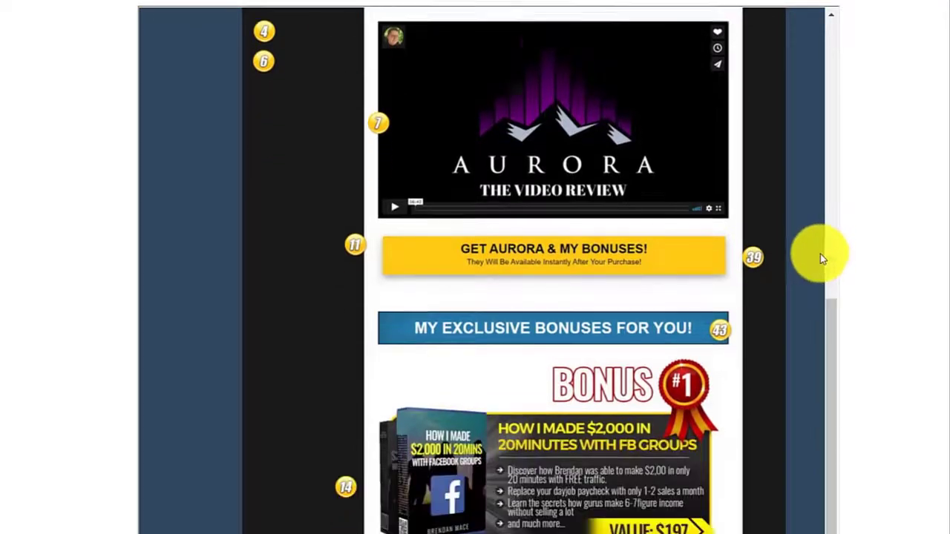
pyautogui.scroll(-12, 820, 254)
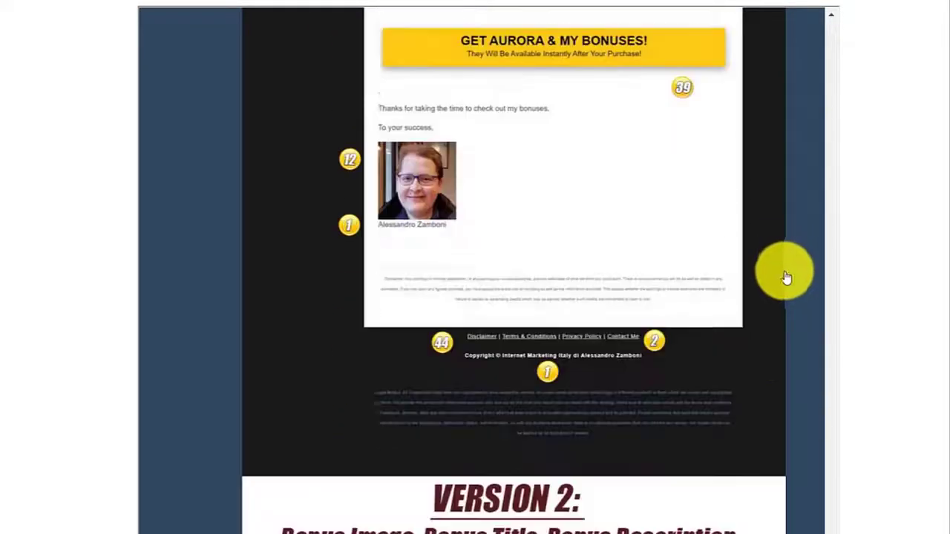
pyautogui.scroll(-1, 787, 277)
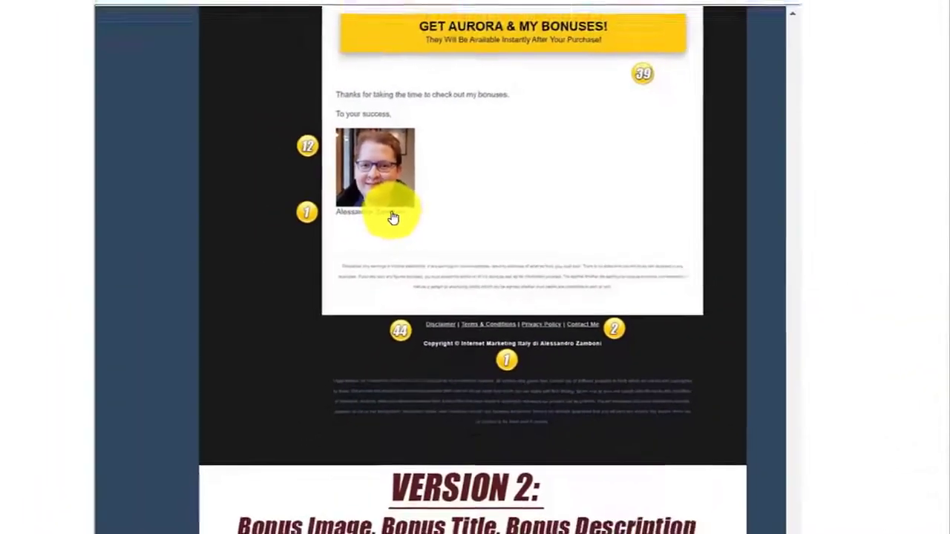
pyautogui.scroll(-1, 784, 333)
pyautogui.scroll(1, 783, 335)
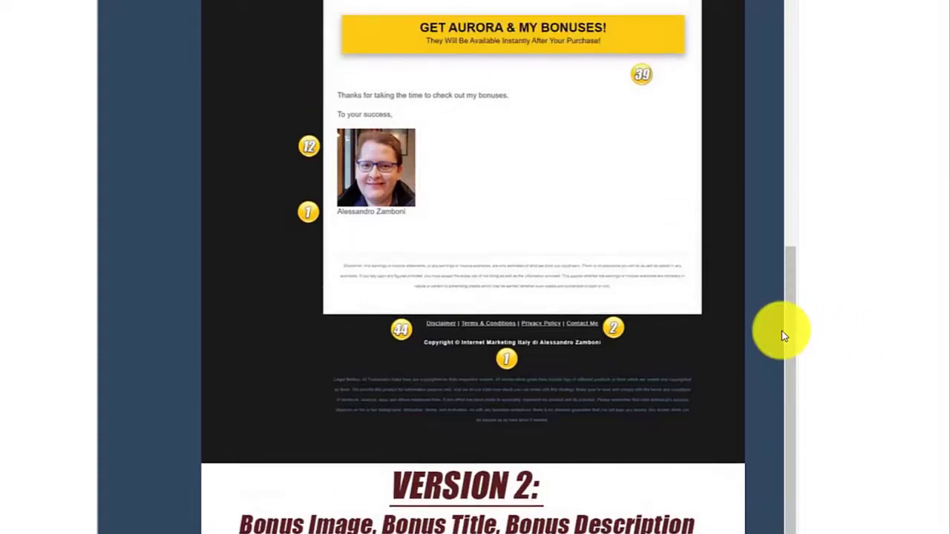
pyautogui.scroll(-2, 781, 335)
pyautogui.scroll(7, 780, 333)
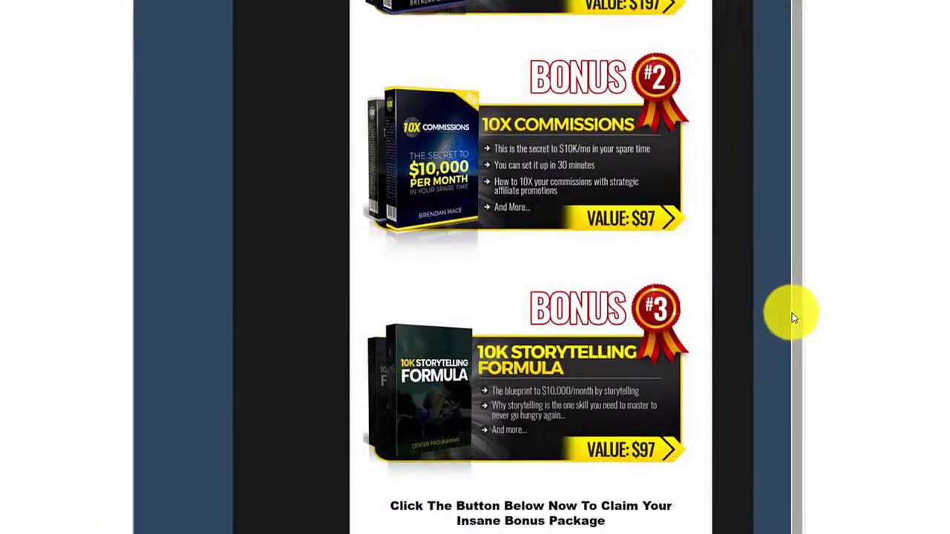
pyautogui.scroll(-10, 790, 312)
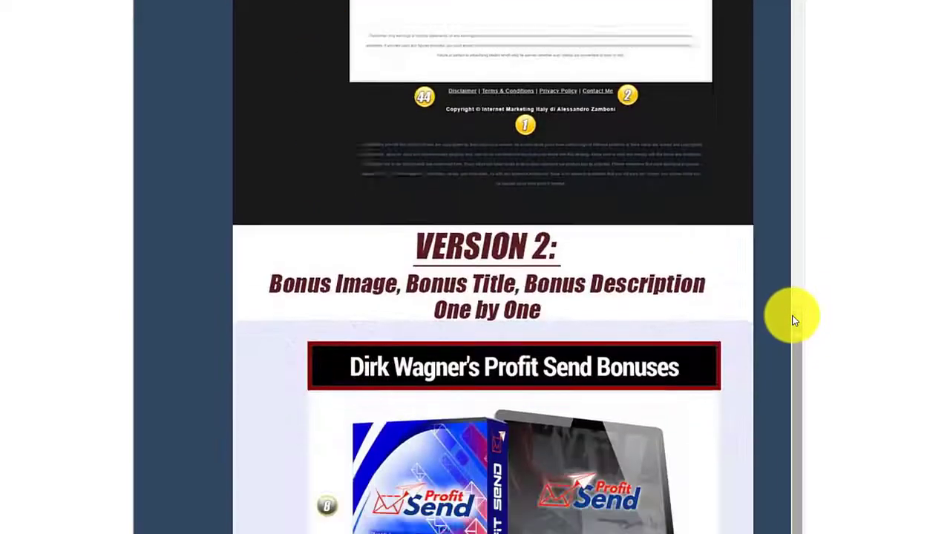
pyautogui.scroll(-4, 794, 320)
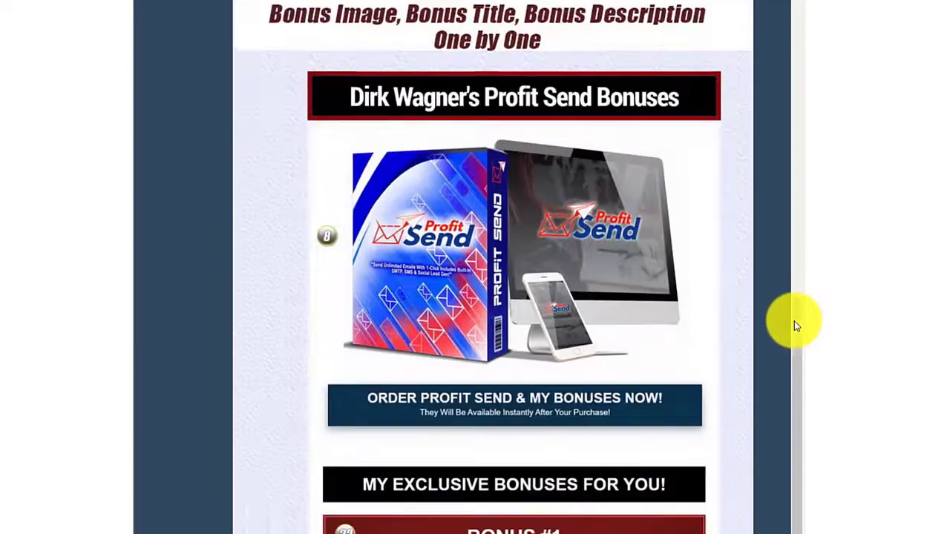
pyautogui.scroll(-1, 793, 323)
pyautogui.scroll(-3, 793, 331)
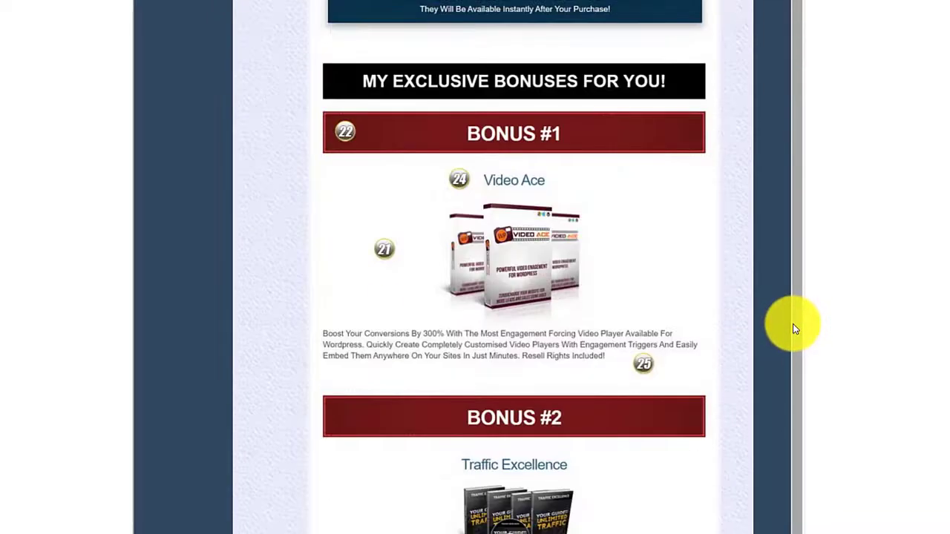
pyautogui.scroll(7, 792, 333)
pyautogui.scroll(-8, 738, 201)
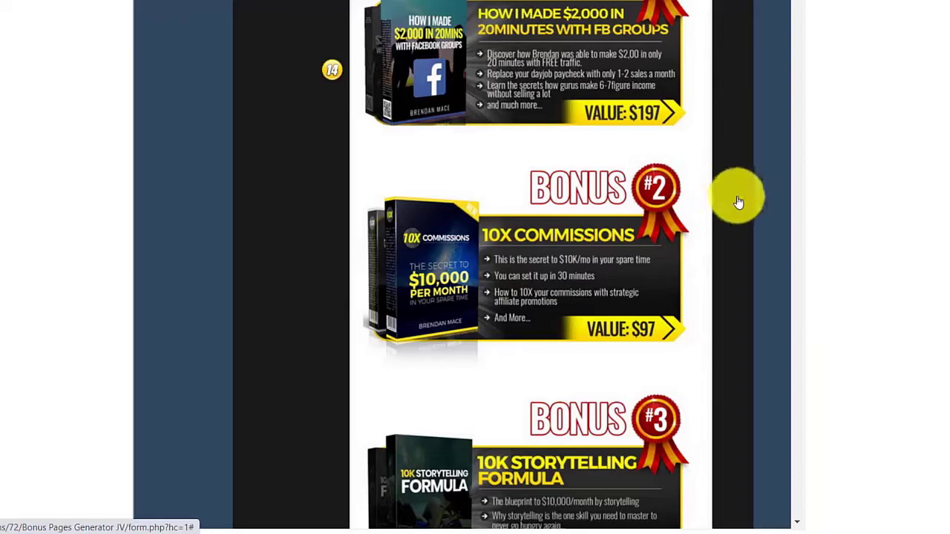
pyautogui.scroll(3, 786, 356)
pyautogui.scroll(12, 795, 338)
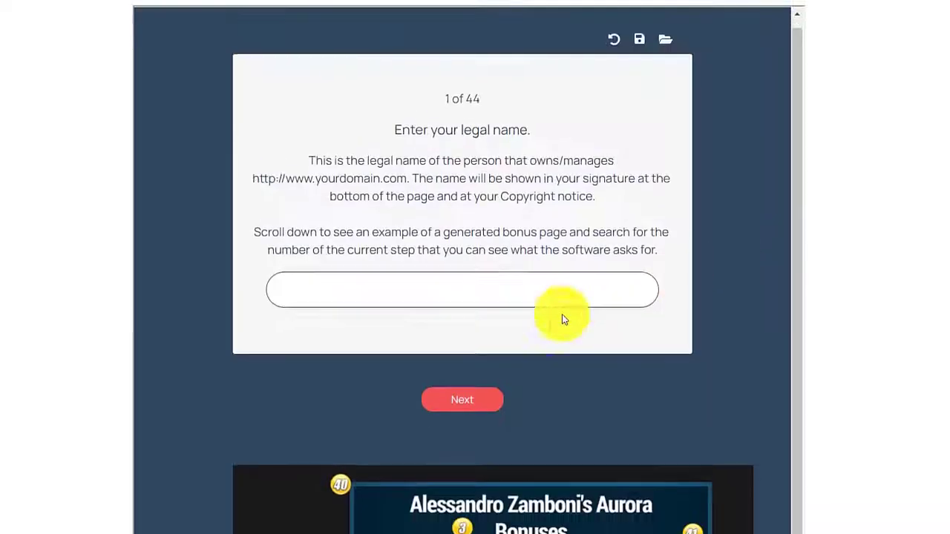
pyautogui.scroll(-3, 562, 319)
# Fill in the legal name, advance to step 2, and enter the owner's e-mail address.
pyautogui.click(349, 77)
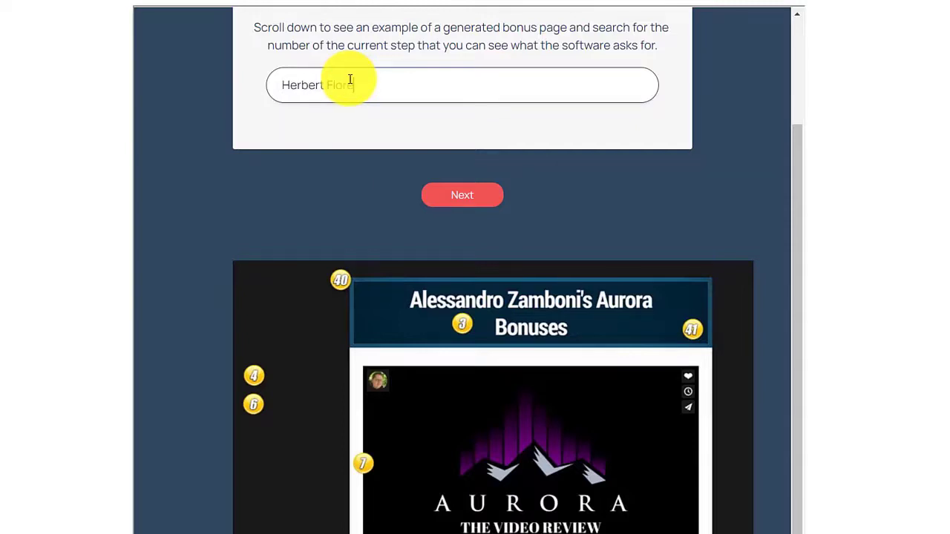
pyautogui.scroll(2, 464, 351)
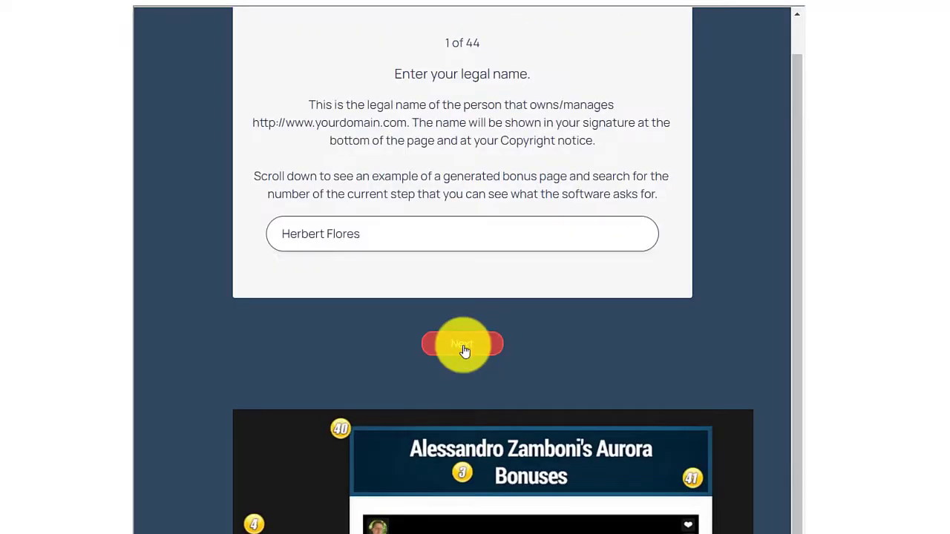
pyautogui.click(463, 345)
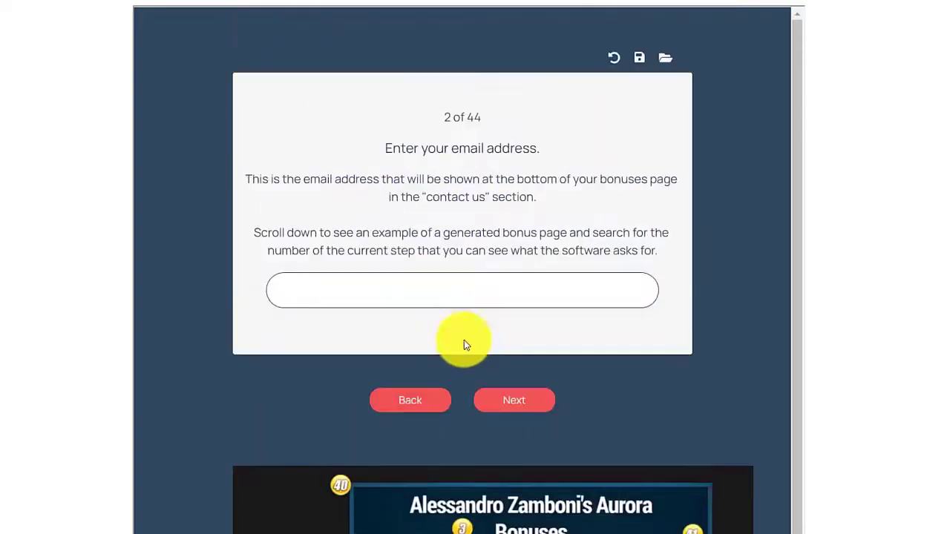
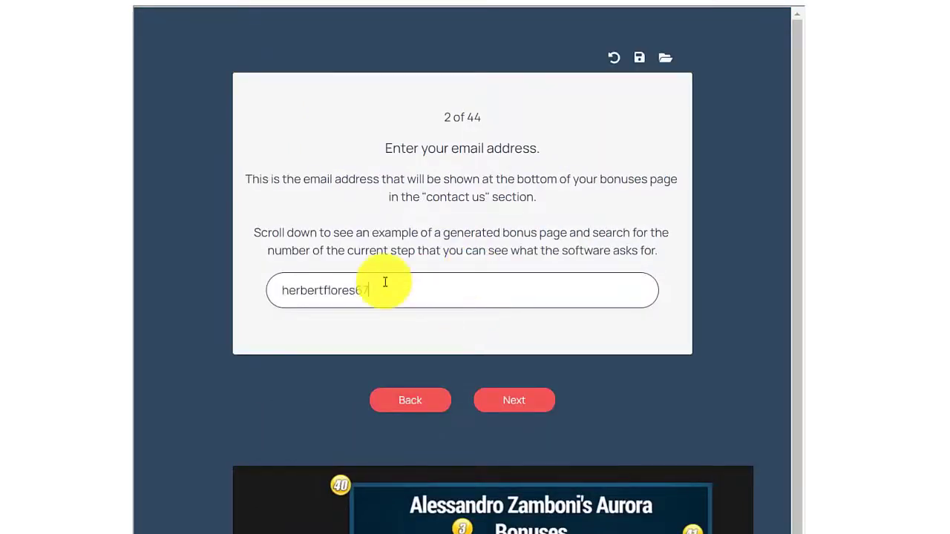
pyautogui.scroll(-1, 509, 330)
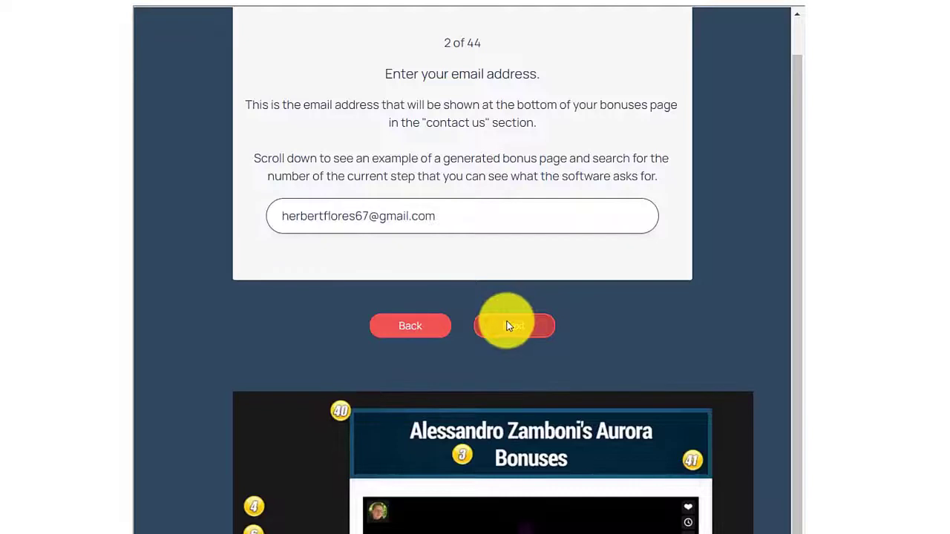
# On the step 3 headline, insert the owner's name with 's and the word 'Generator'.
pyautogui.click(509, 326)
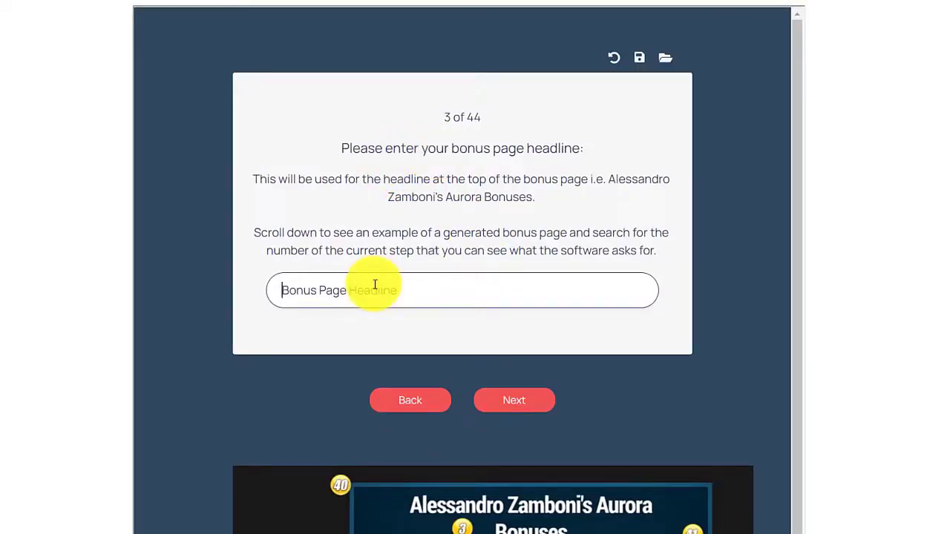
pyautogui.write('H')
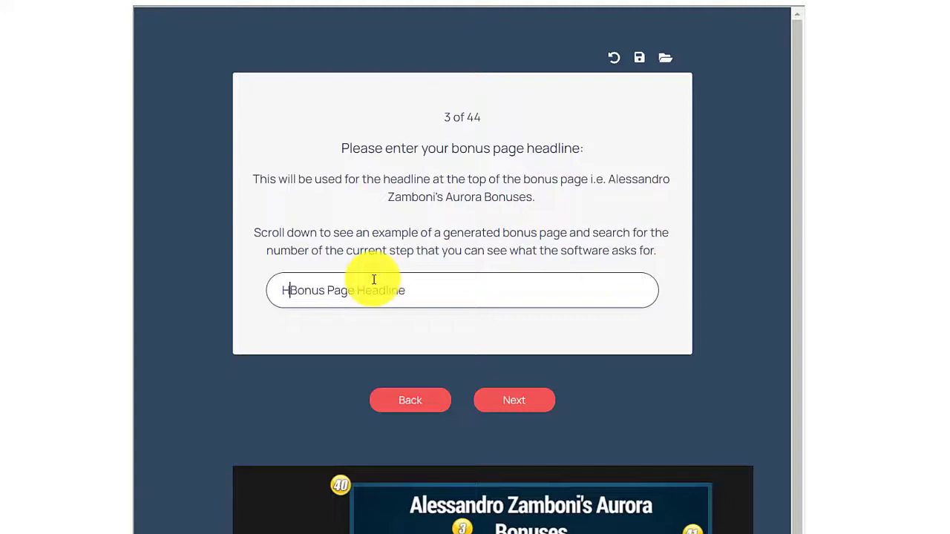
pyautogui.write('erbert')
pyautogui.scroll(-1, 325, 216)
pyautogui.write("Flores's")
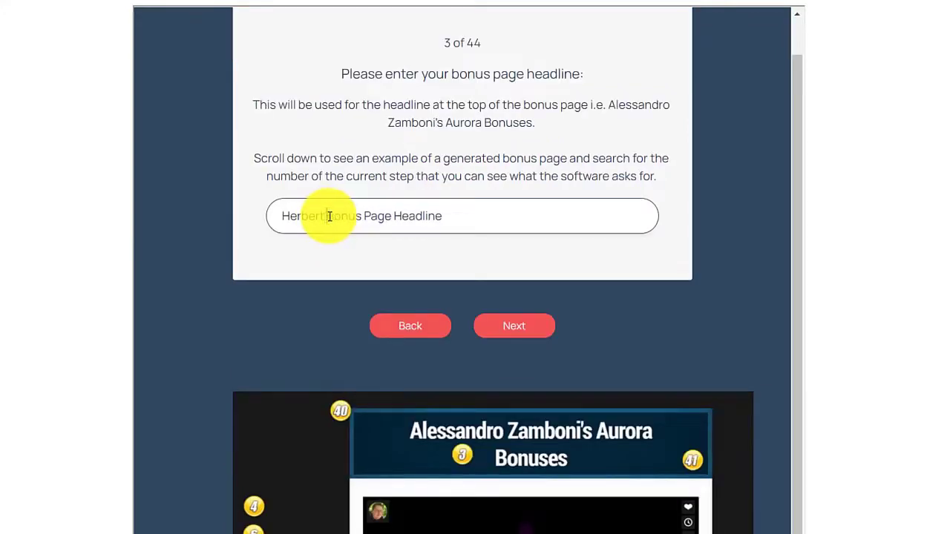
pyautogui.click(435, 215)
pyautogui.write('Generator')
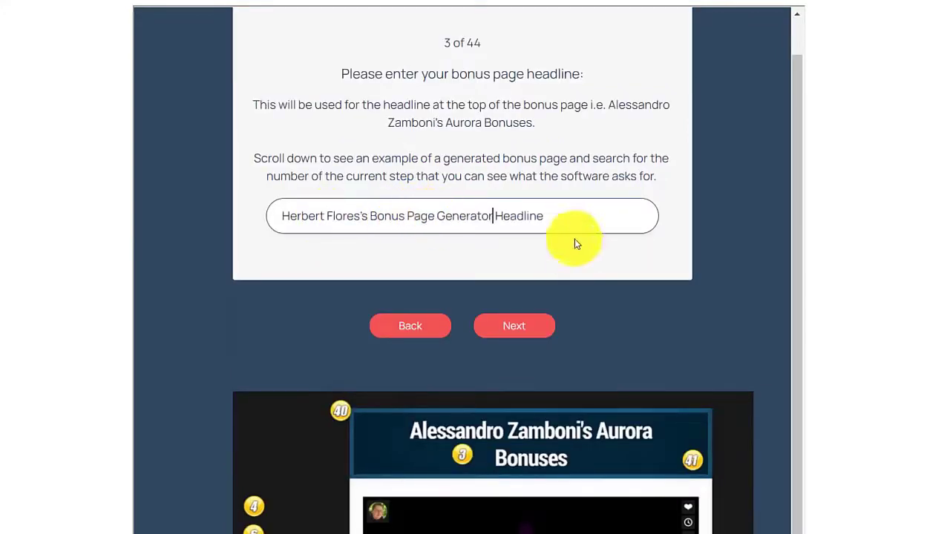
# Replace 'Headline' with 'Bonuses!' so the headline ends 'Bonus Page Generator Bonuses!'.
pyautogui.moveTo(542, 216); pyautogui.dragTo(494, 216)
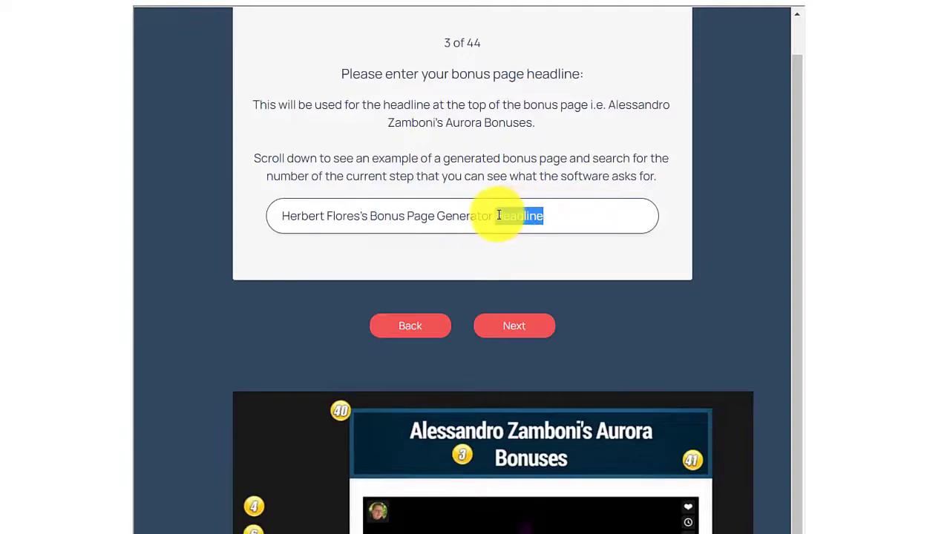
pyautogui.write('Bonuses')
pyautogui.scroll(-3, 445, 250)
pyautogui.scroll(2, 466, 250)
pyautogui.write('!')
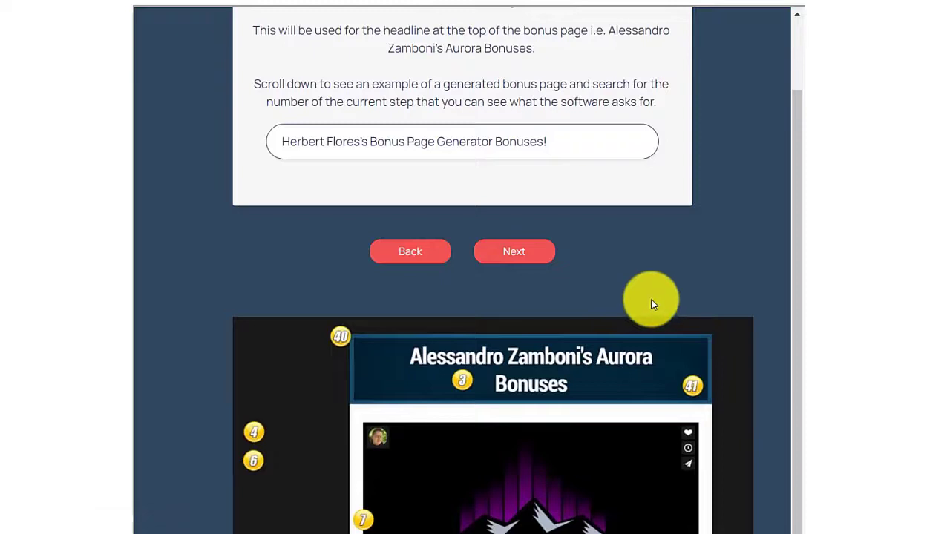
pyautogui.scroll(2, 616, 274)
pyautogui.scroll(-3, 541, 258)
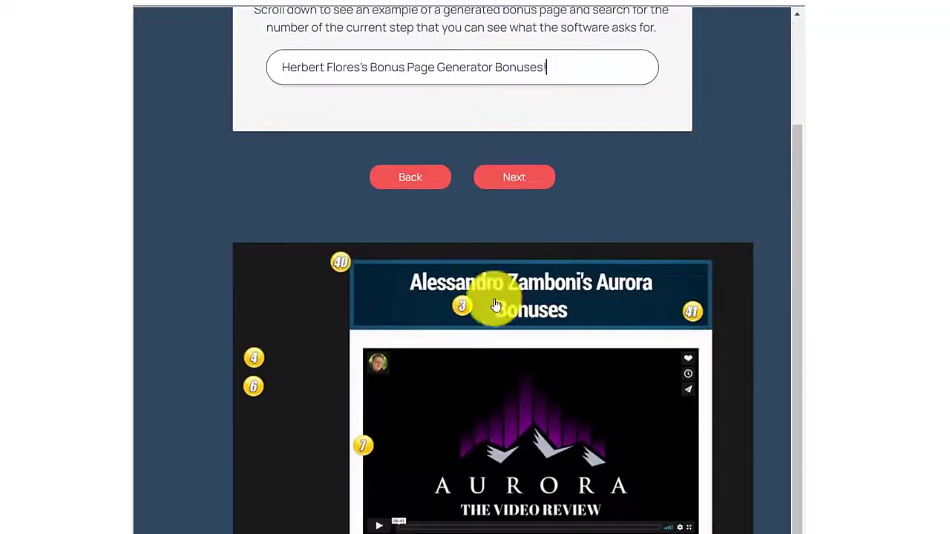
pyautogui.click(512, 179)
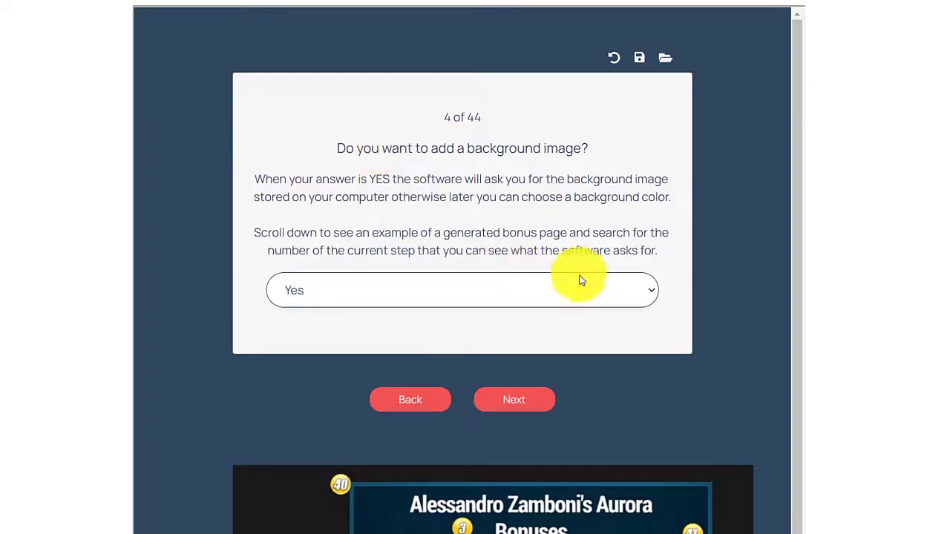
# Keep Yes for a background image and upload blueinnershadow.png as the background.
pyautogui.scroll(-1, 466, 279)
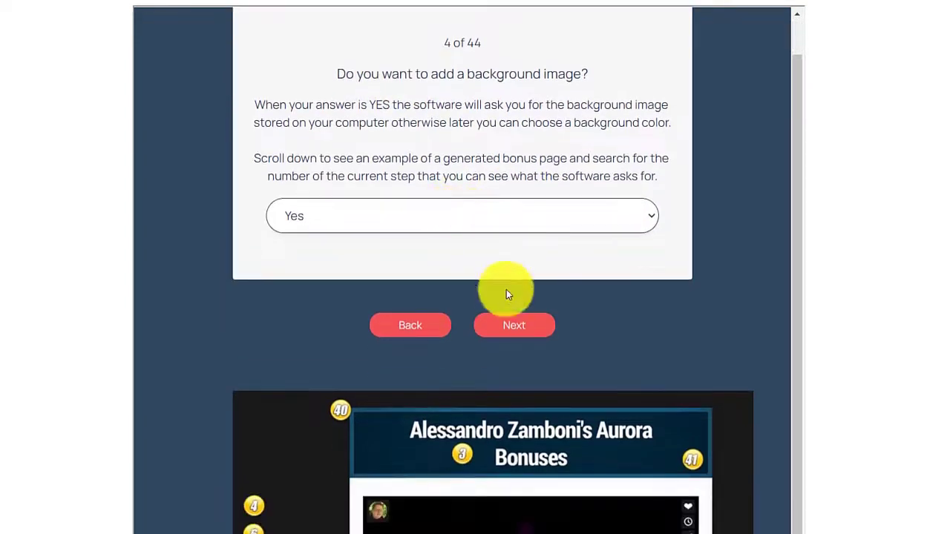
pyautogui.click(497, 328)
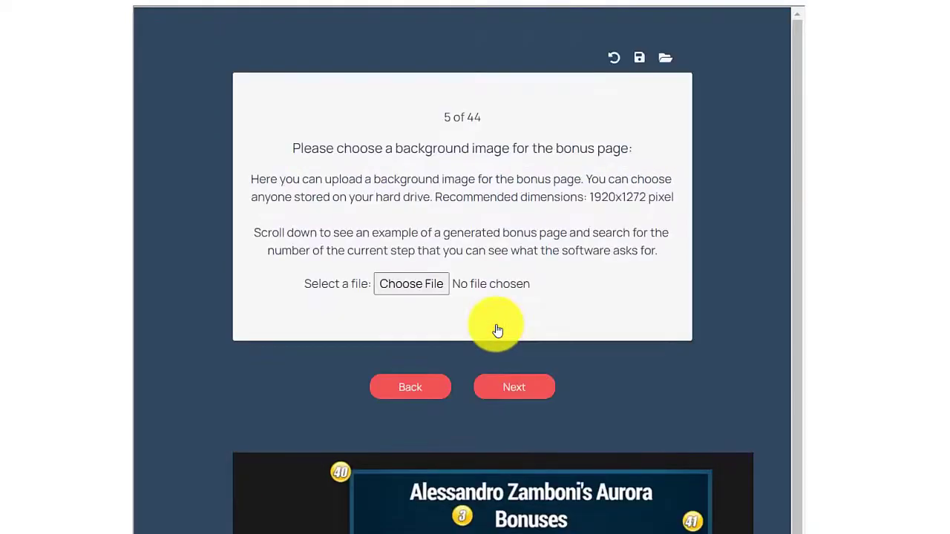
pyautogui.click(437, 281)
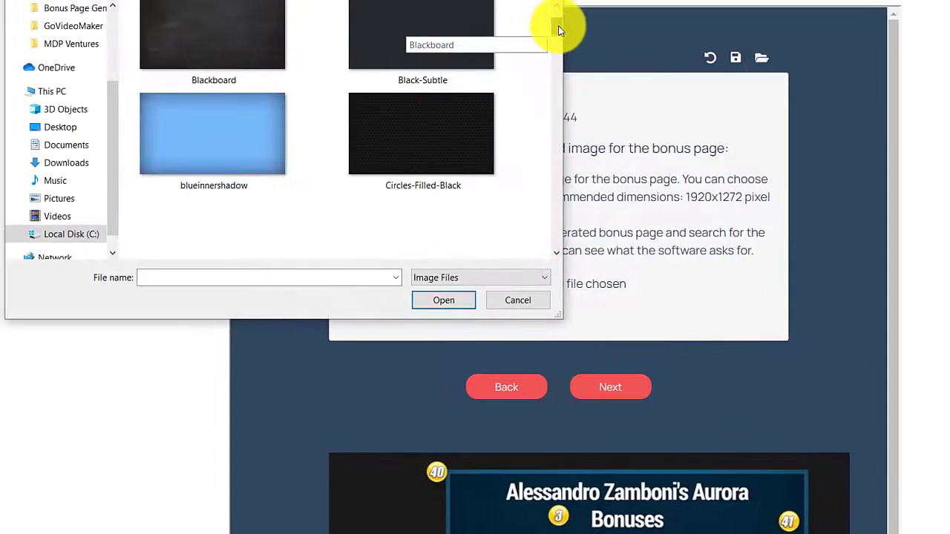
pyautogui.click(199, 154)
pyautogui.doubleClick(239, 154)
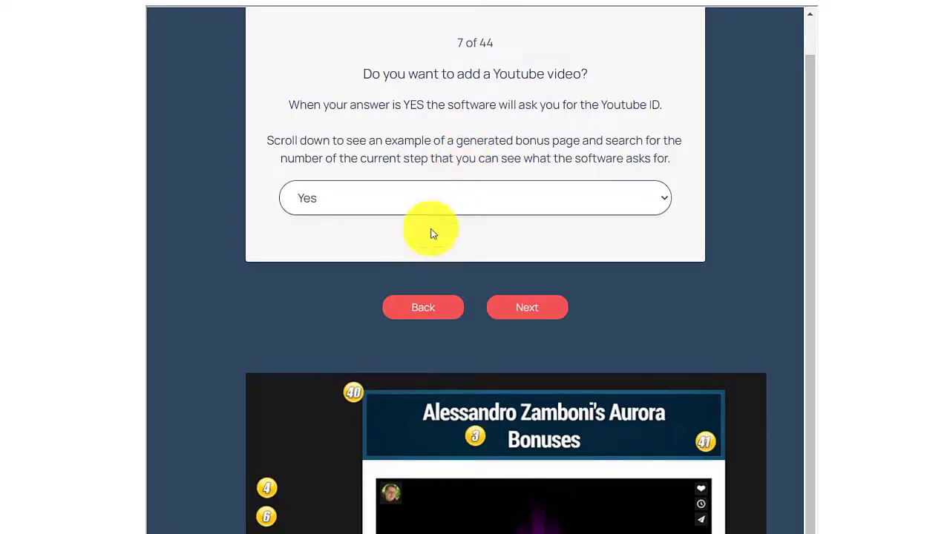
# Confirm blueinnershadow.png is still the background file, then return to the YouTube video question.
pyautogui.click(419, 308)
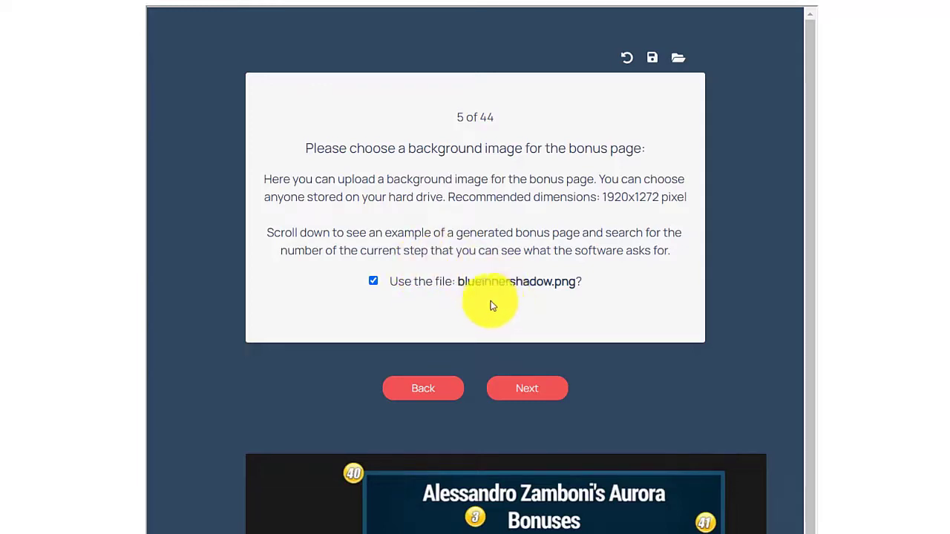
pyautogui.click(521, 388)
pyautogui.scroll(-2, 536, 315)
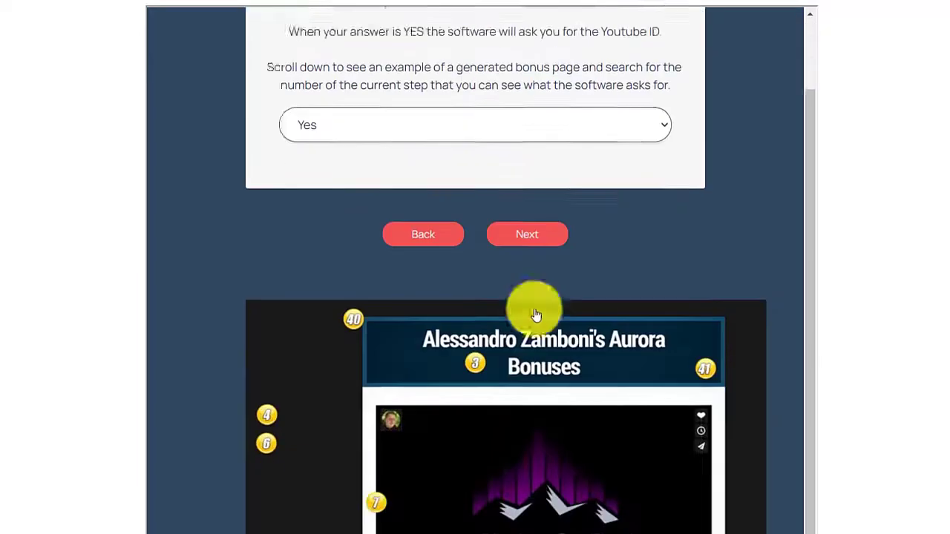
pyautogui.scroll(-1, 536, 316)
pyautogui.scroll(-3, 547, 294)
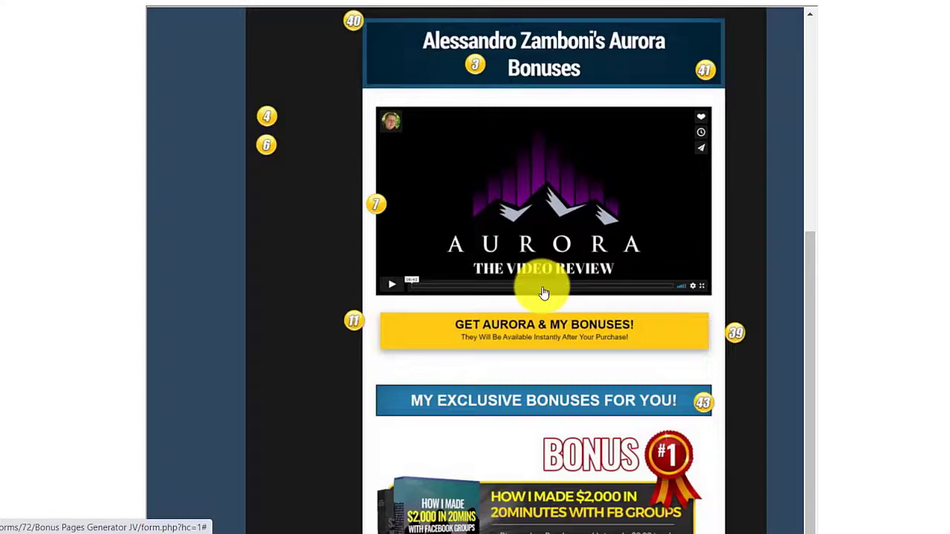
pyautogui.scroll(6, 543, 293)
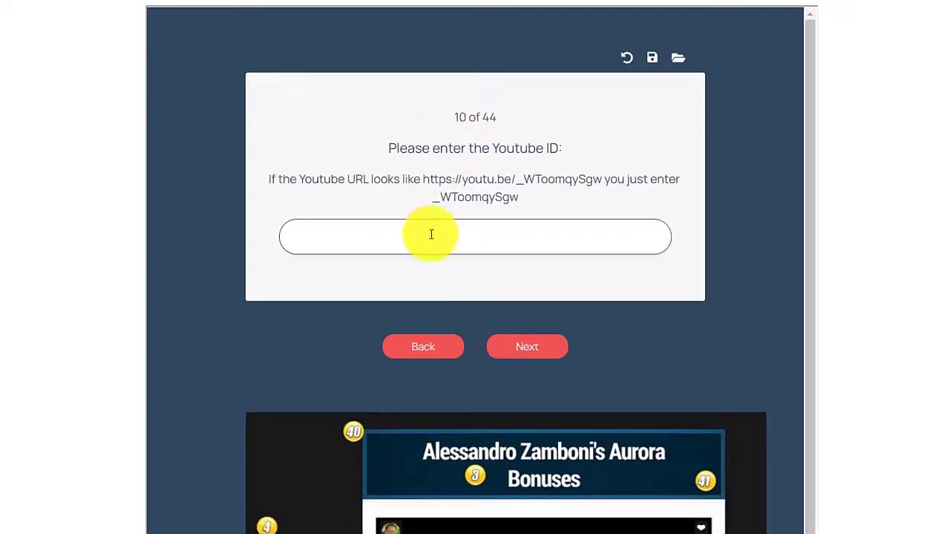
# Copy the video URL into the YouTube ID field, trimmed to JOqaK7zSzuc.
pyautogui.click(430, 234)
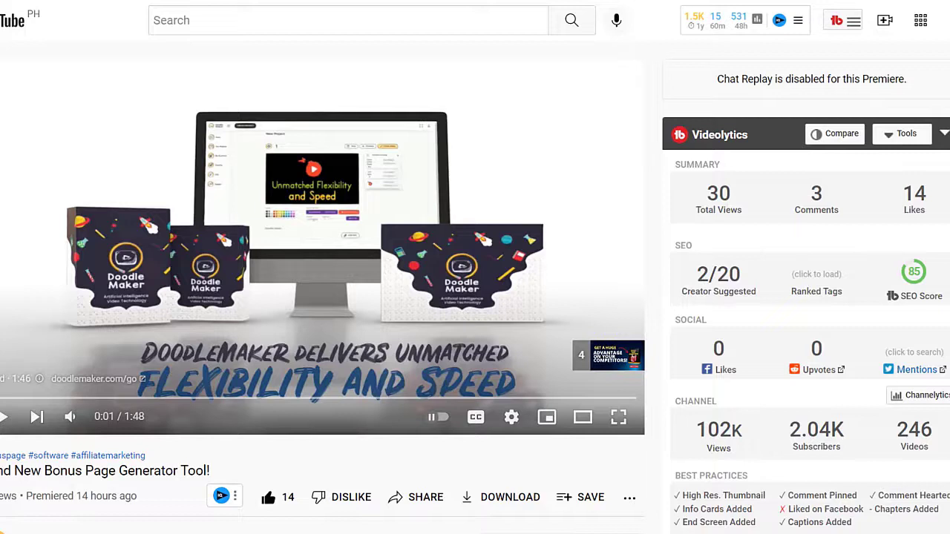
pyautogui.rightClick(75, 2)
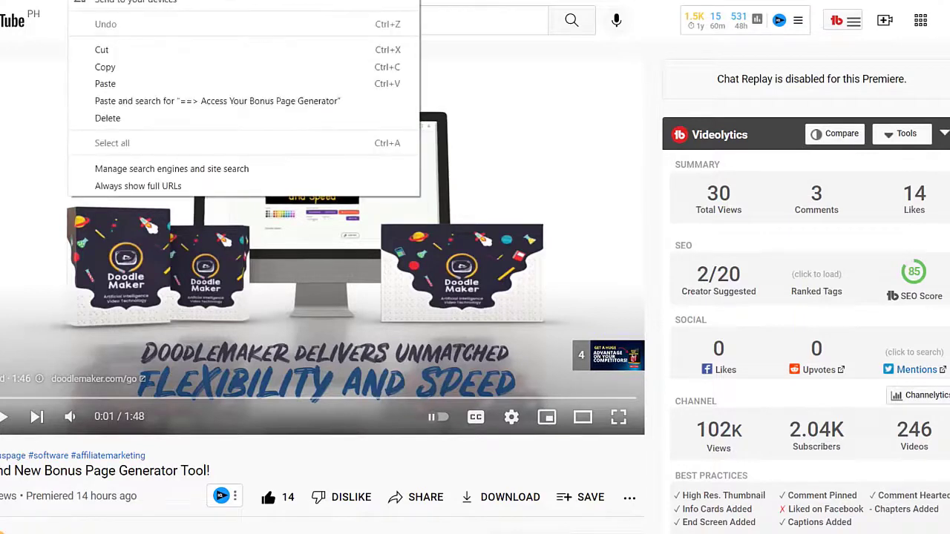
pyautogui.click(101, 66)
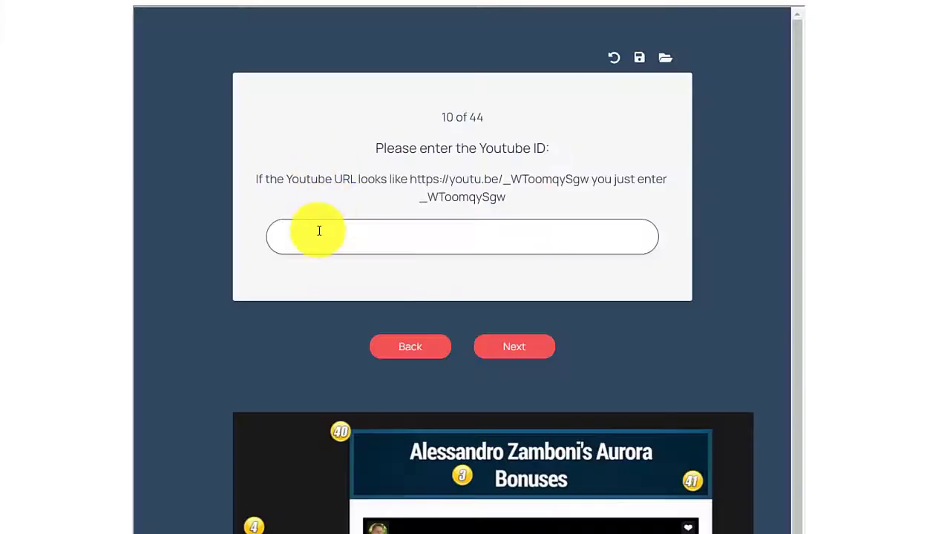
pyautogui.rightClick(316, 233)
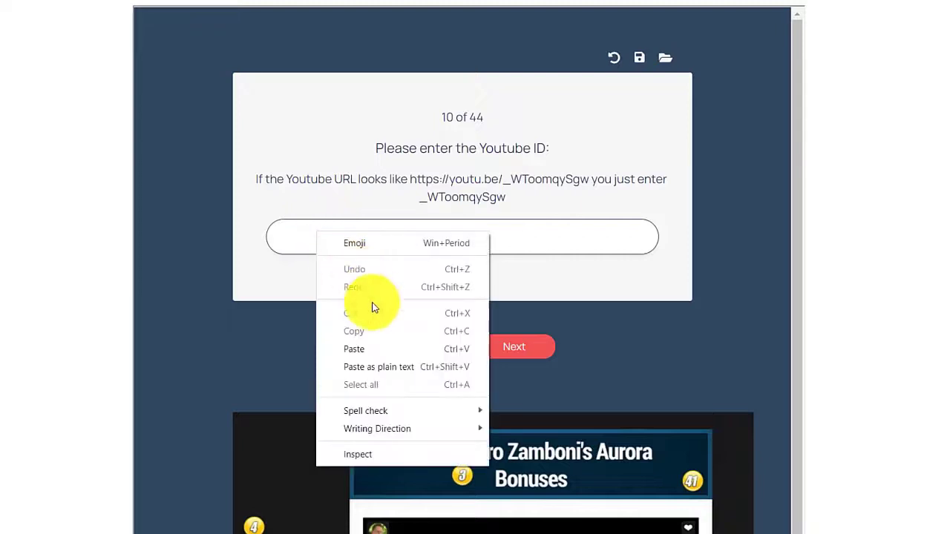
pyautogui.click(367, 350)
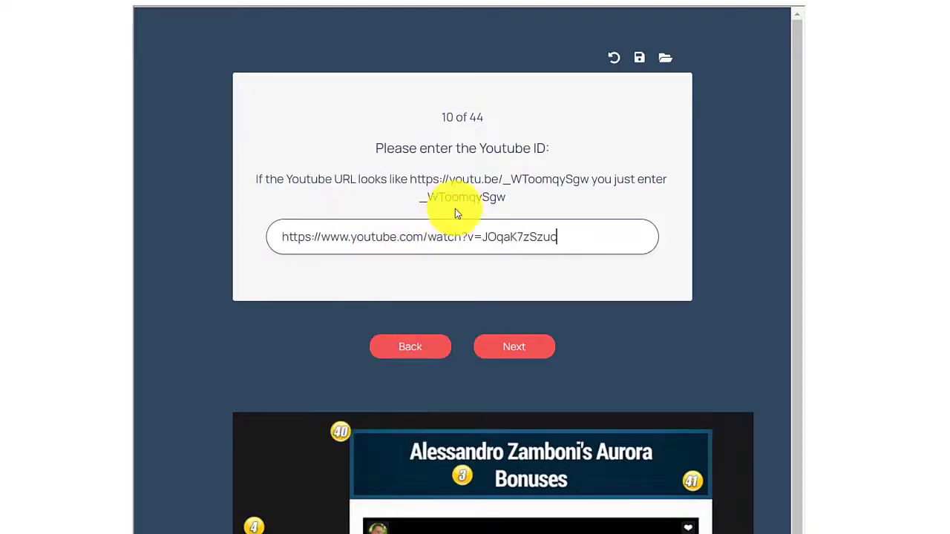
pyautogui.click(511, 348)
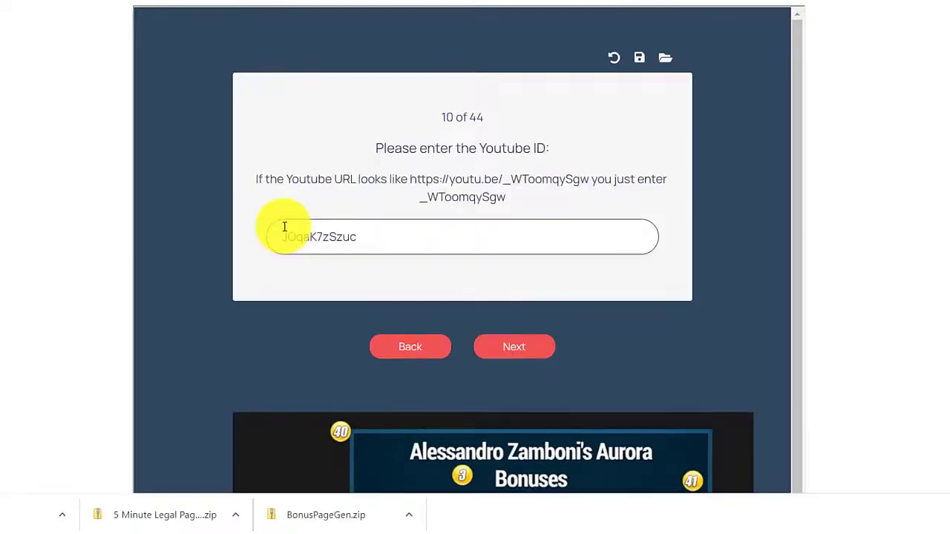
pyautogui.click(521, 356)
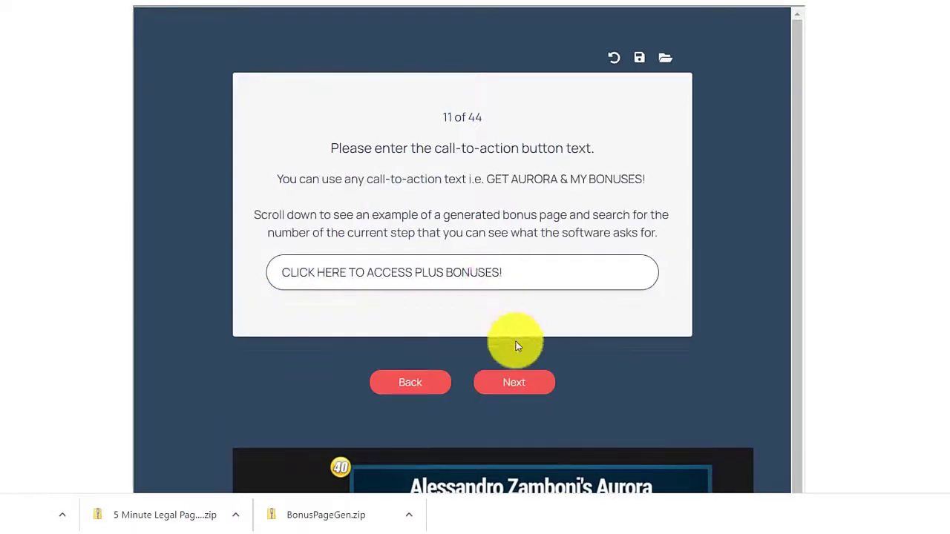
# Edit the call-to-action text to read 'CLICK HERE TO ACCESS PLUS BONUSES!'.
pyautogui.scroll(-1, 517, 339)
pyautogui.doubleClick(327, 197)
pyautogui.press('BackSpace')
pyautogui.click(316, 197)
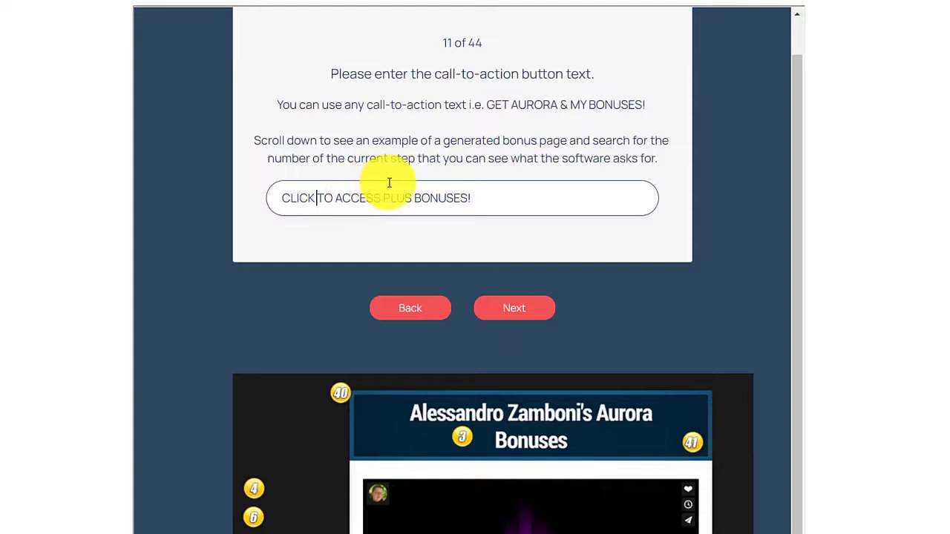
pyautogui.write('HERE')
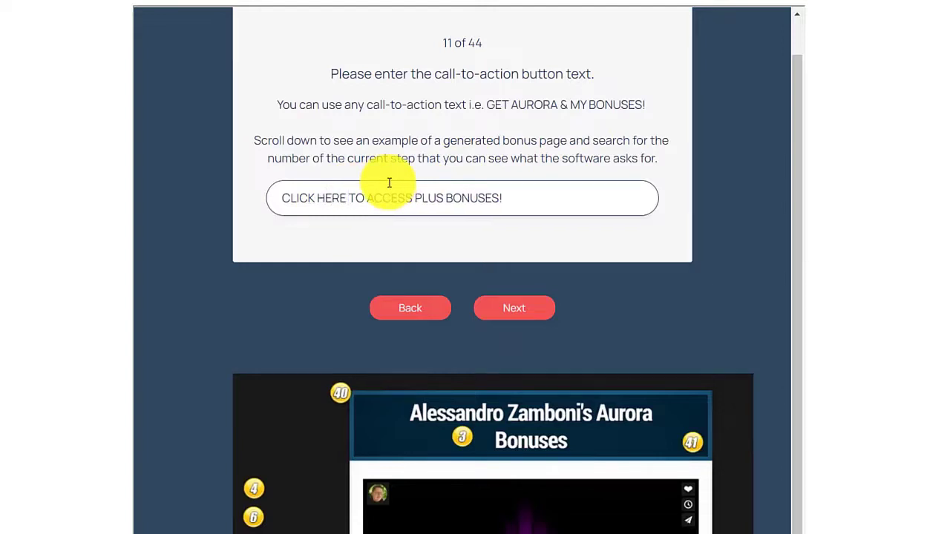
pyautogui.click(443, 197)
pyautogui.scroll(-3, 530, 187)
pyautogui.scroll(2, 509, 170)
pyautogui.scroll(-2, 481, 195)
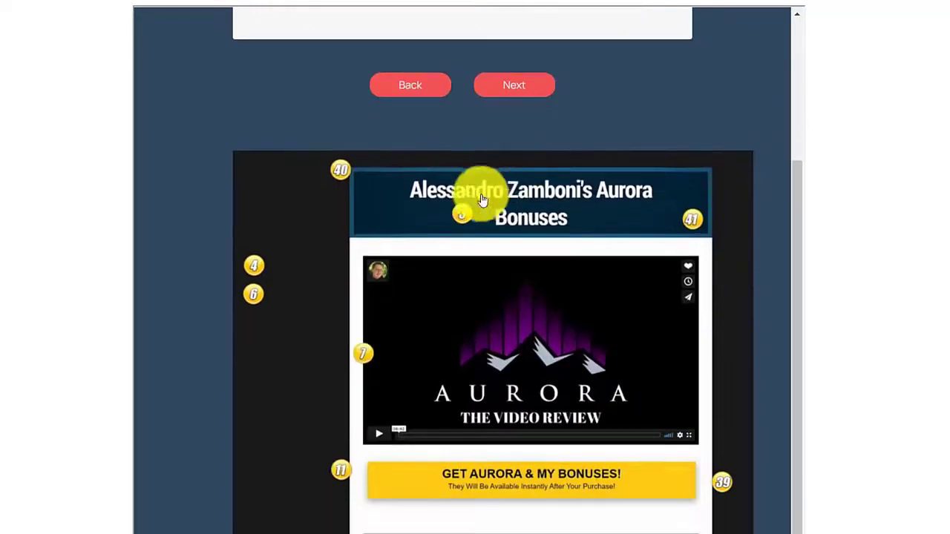
pyautogui.click(506, 87)
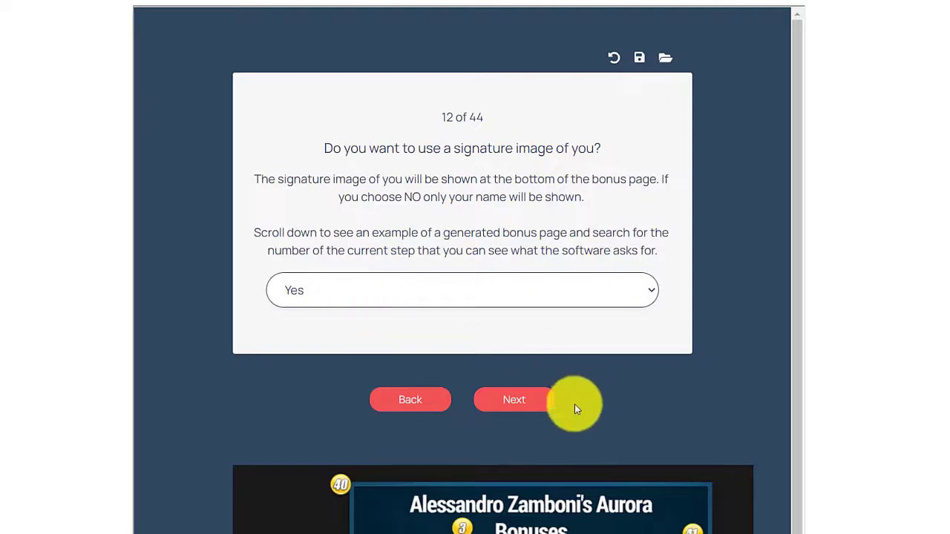
# Keep Yes for a signature image and attach 200x200.jpg as the signature.
pyautogui.click(524, 405)
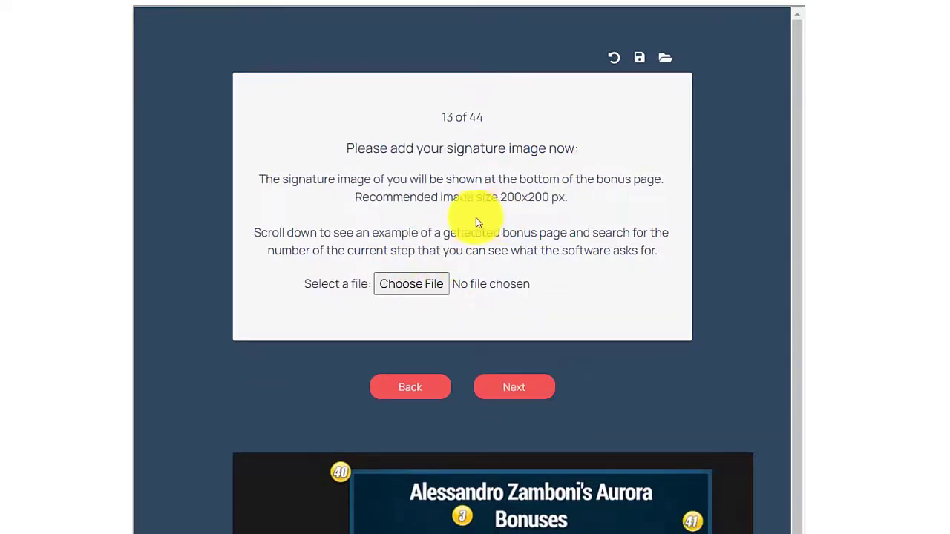
pyautogui.moveTo(501, 197); pyautogui.dragTo(568, 196)
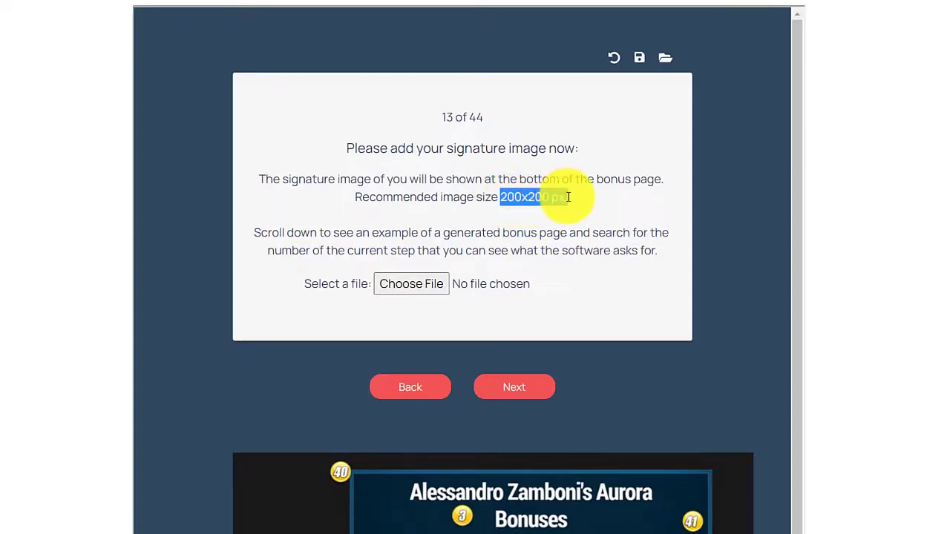
pyautogui.click(423, 284)
pyautogui.doubleClick(160, 67)
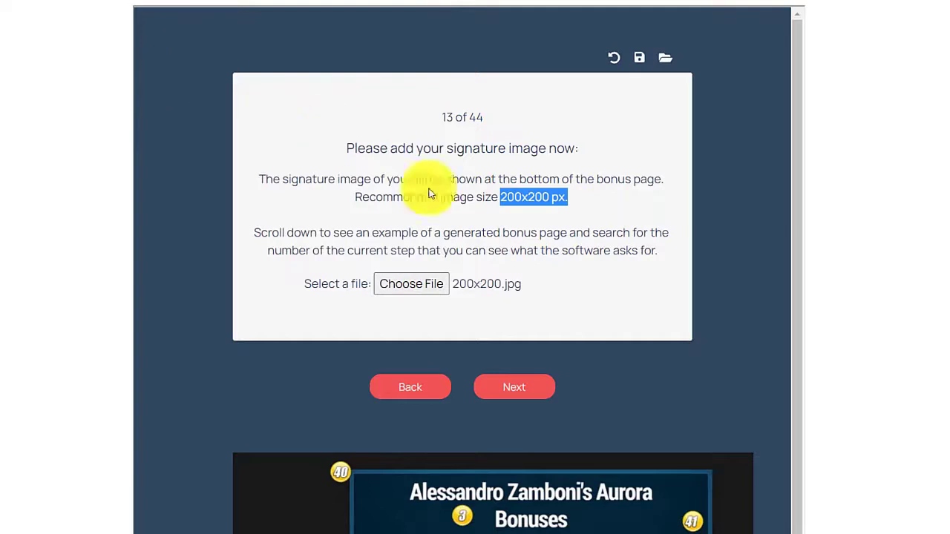
pyautogui.click(512, 391)
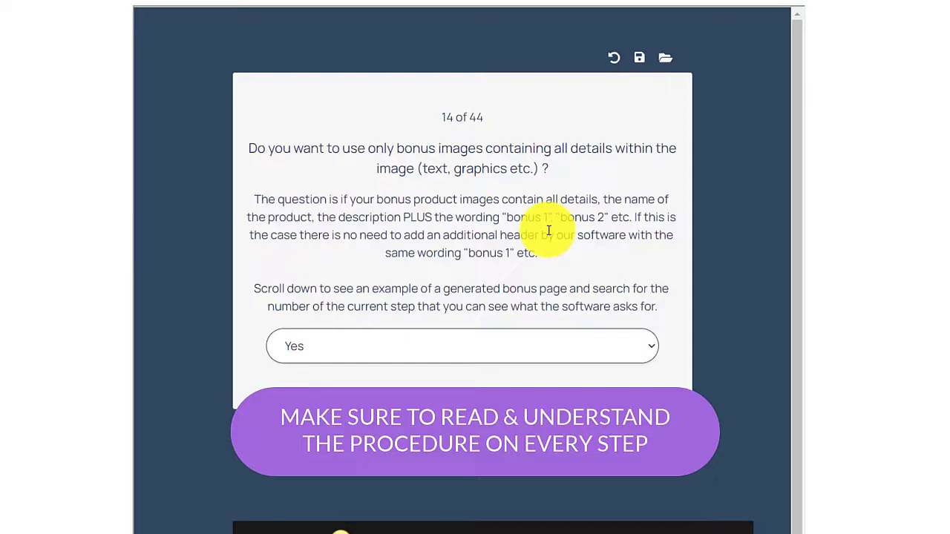
# Review the step 14 preview and keep Yes for fully detailed bonus images.
pyautogui.scroll(-2, 548, 231)
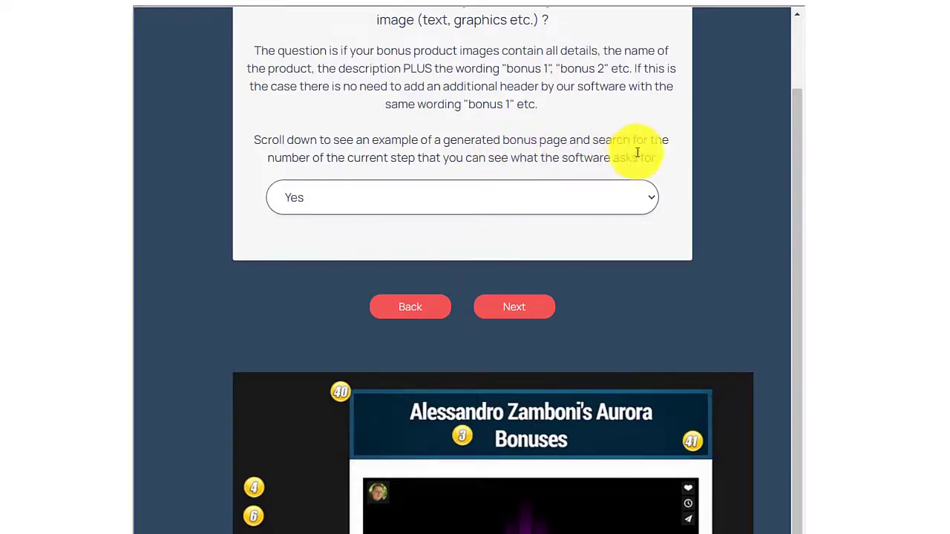
pyautogui.scroll(2, 634, 141)
pyautogui.moveTo(435, 116); pyautogui.dragTo(470, 120)
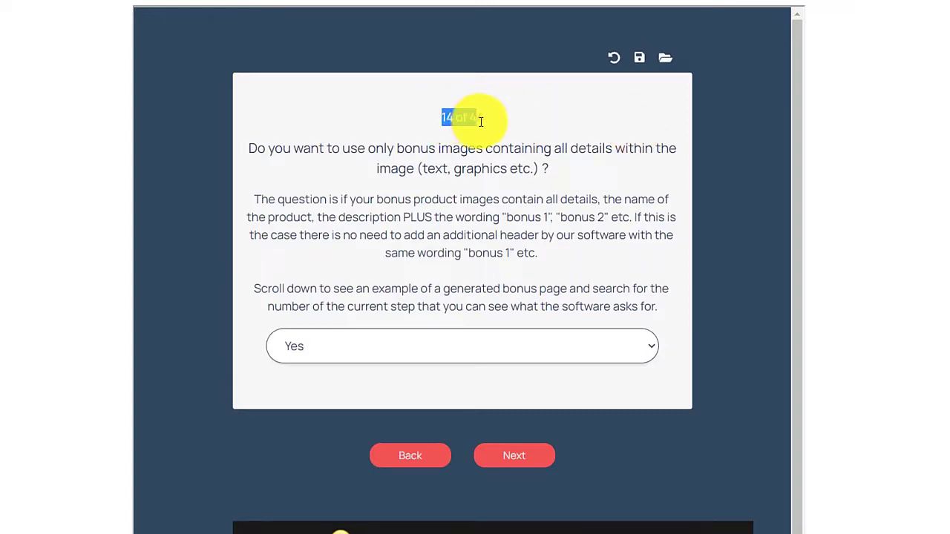
pyautogui.scroll(-8, 562, 244)
pyautogui.scroll(-3, 562, 265)
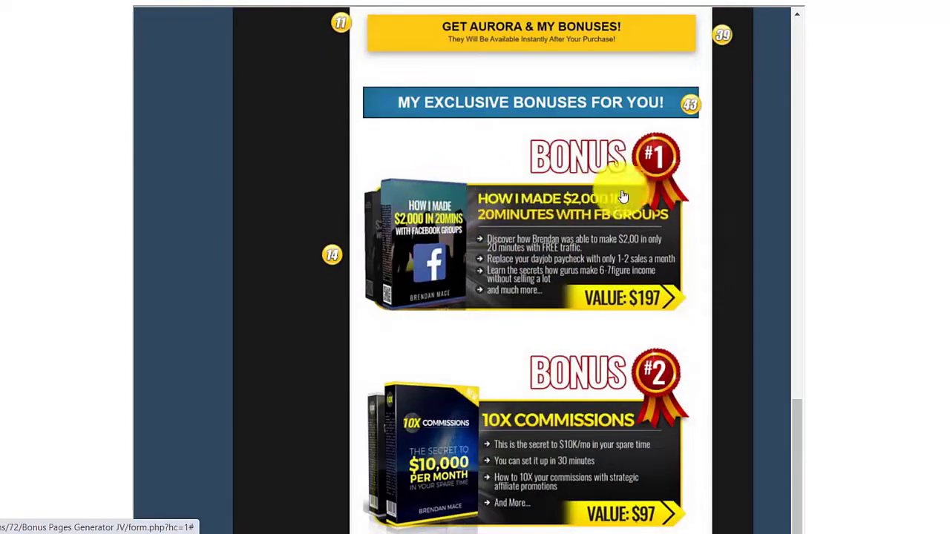
pyautogui.scroll(5, 594, 222)
pyautogui.scroll(4, 573, 275)
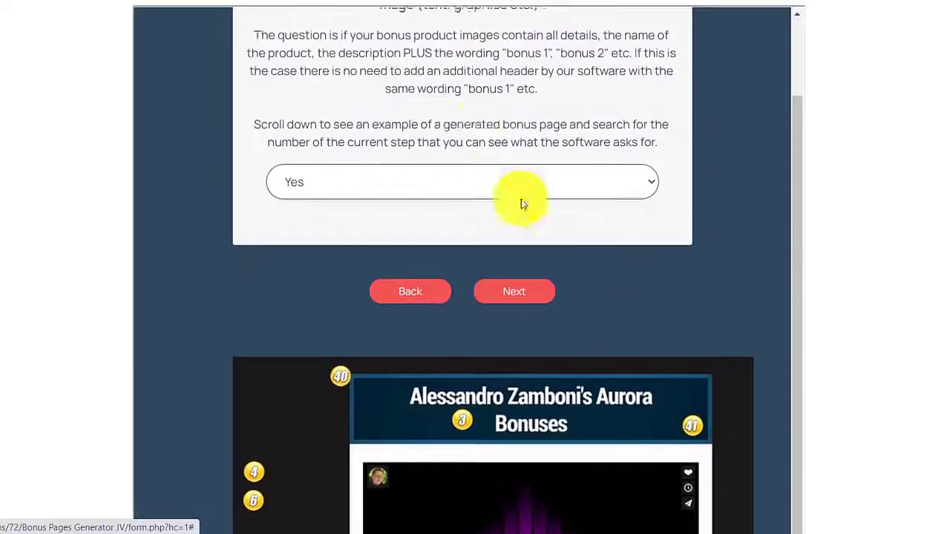
pyautogui.click(514, 308)
# Replace Bonus 1.jpg with BONUSES.png as the first bonus image and decline a second bonus.
pyautogui.click(390, 228)
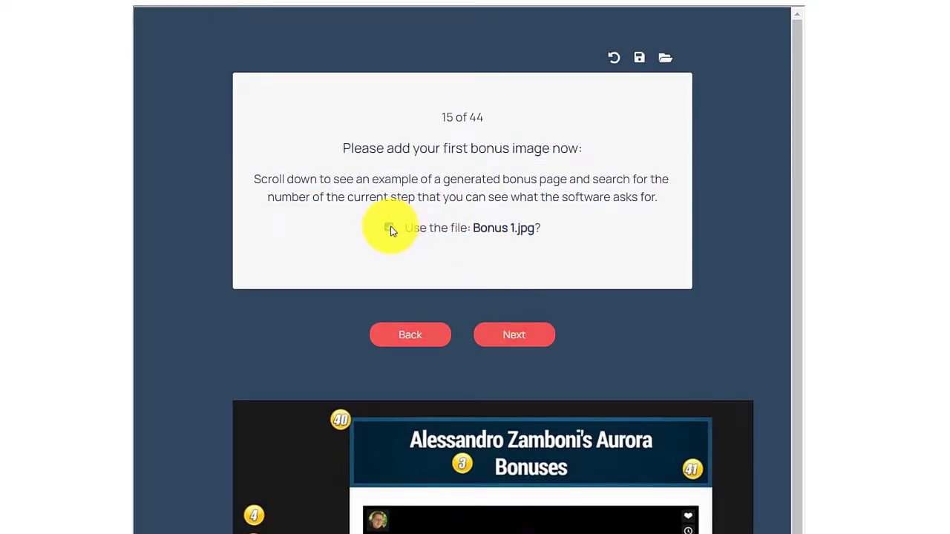
pyautogui.click(396, 268)
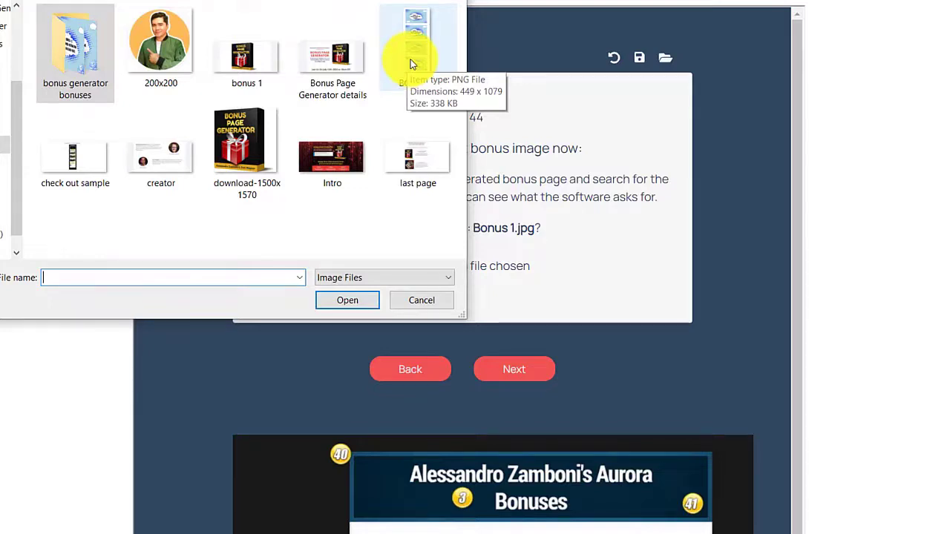
pyautogui.doubleClick(408, 61)
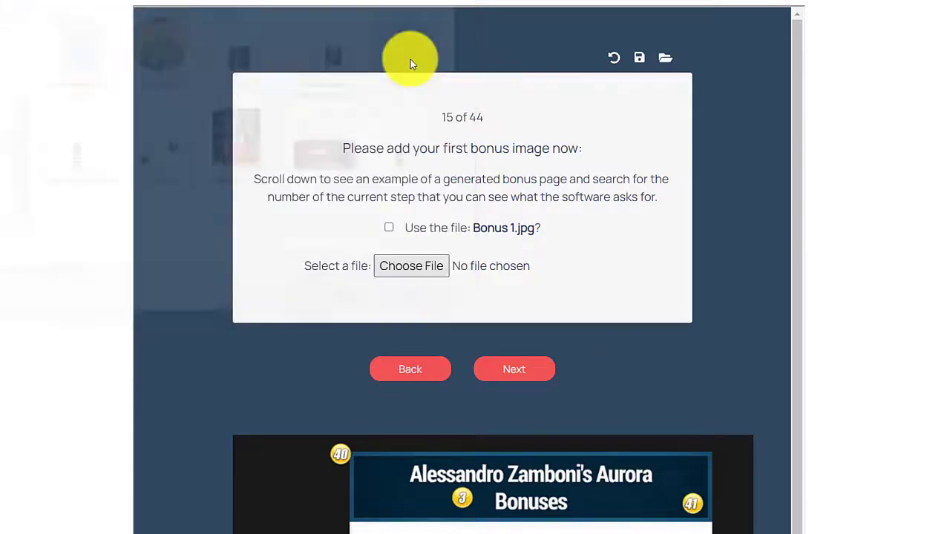
pyautogui.click(514, 361)
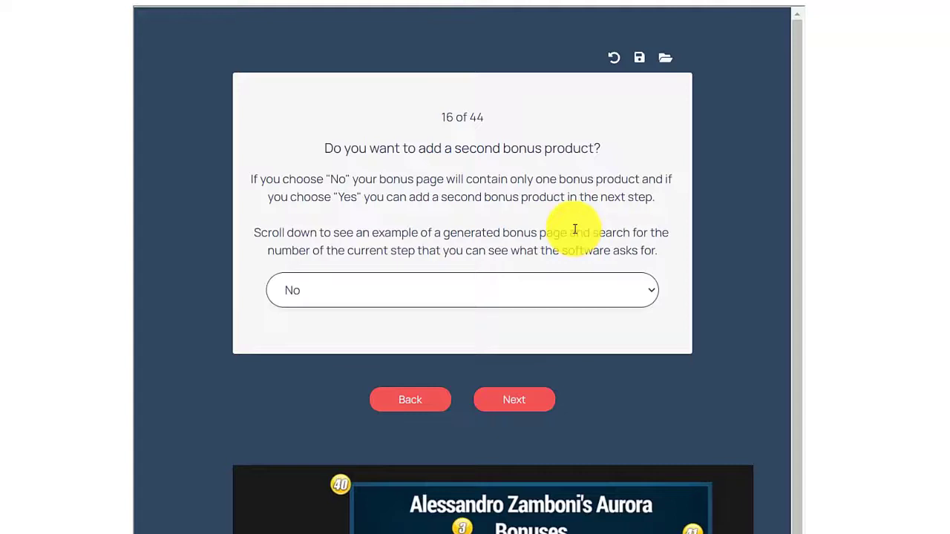
pyautogui.click(496, 399)
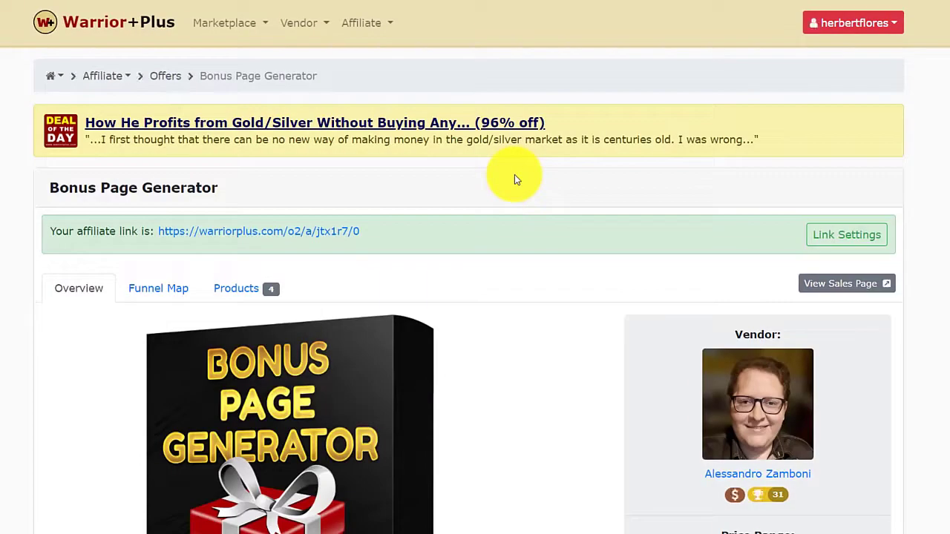
# Copy the Bonus Page Generator affiliate link address from the Warrior+Plus offer page.
pyautogui.scroll(-3, 513, 175)
pyautogui.scroll(2, 380, 141)
pyautogui.moveTo(379, 235); pyautogui.dragTo(155, 230)
pyautogui.hotkey('ctrl', 'c')
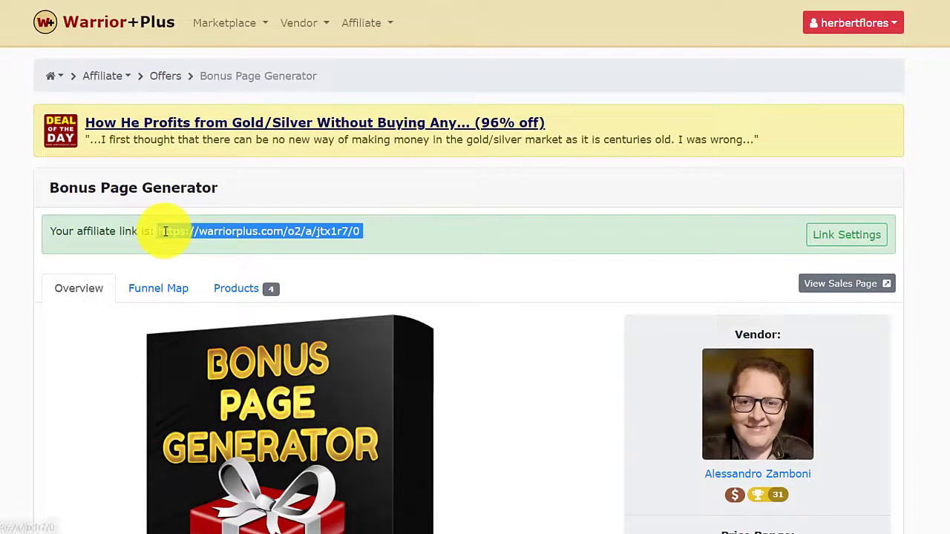
pyautogui.rightClick(167, 235)
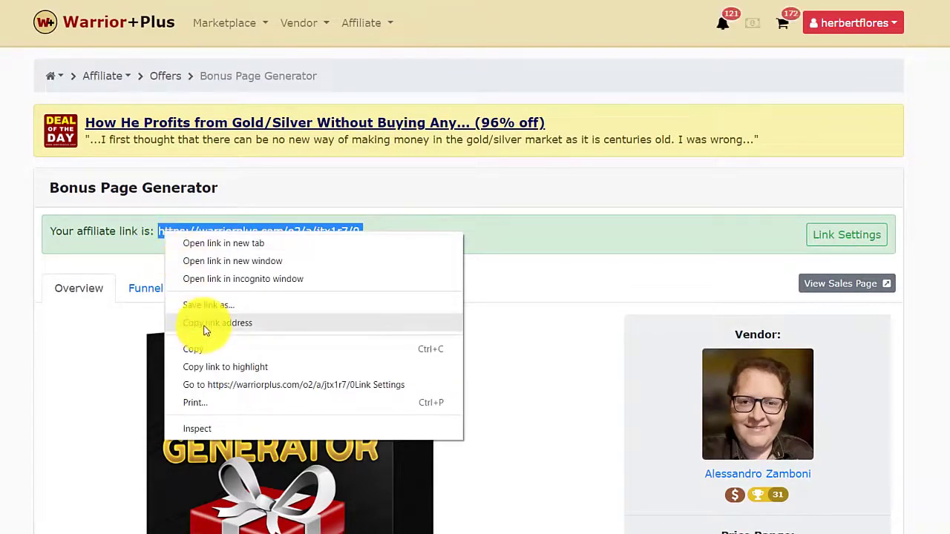
pyautogui.click(208, 324)
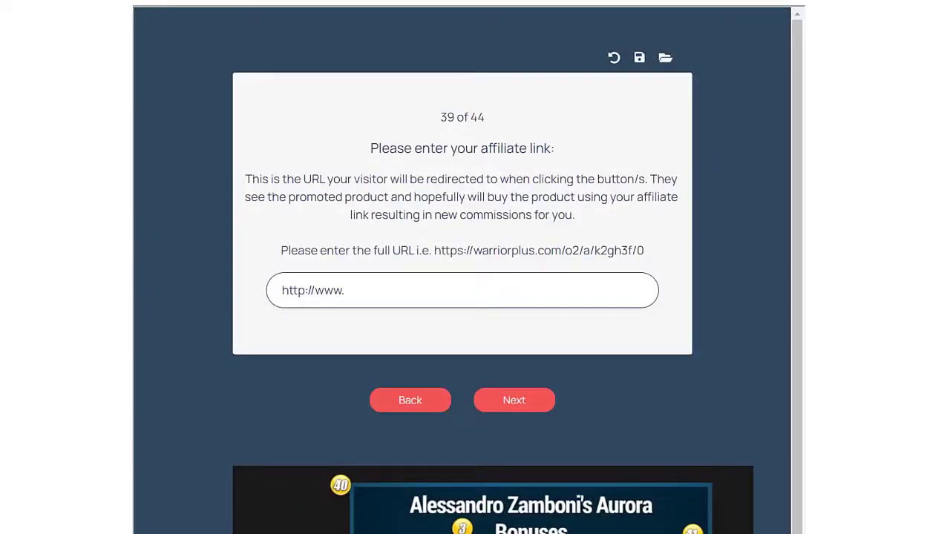
pyautogui.click(377, 288)
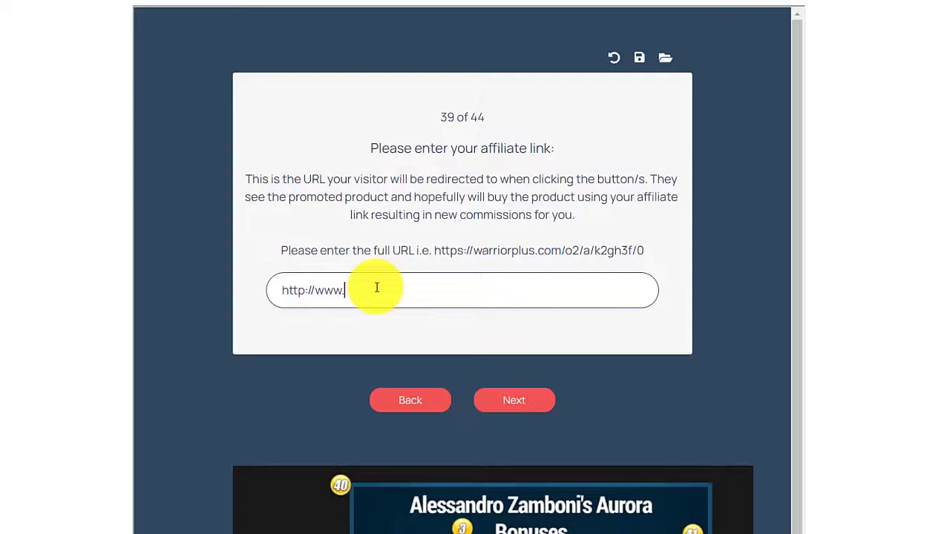
pyautogui.moveTo(376, 287); pyautogui.dragTo(276, 290)
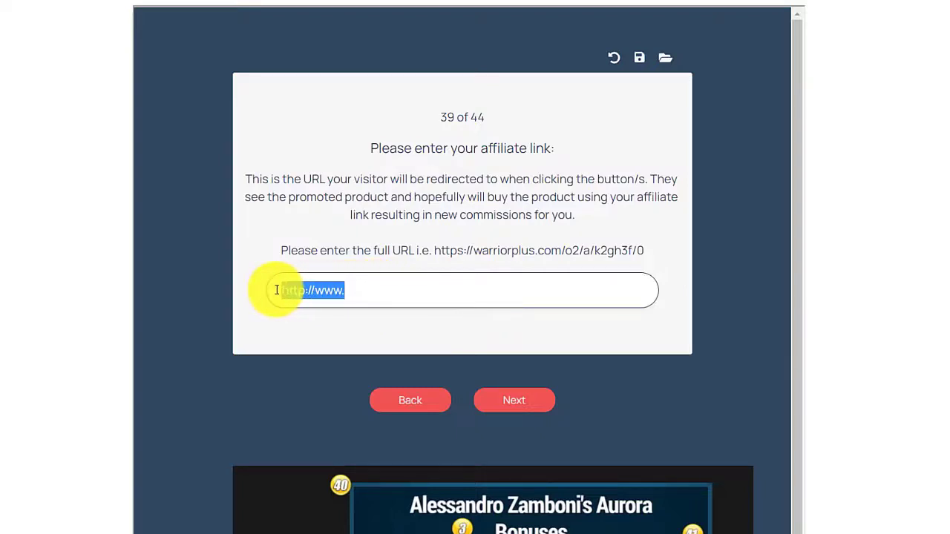
pyautogui.hotkey('ctrl', 'v')
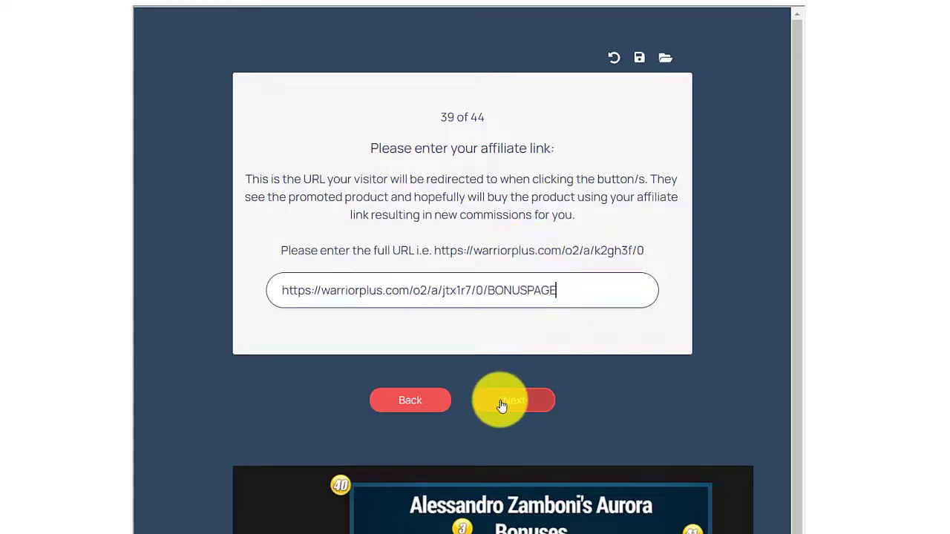
pyautogui.doubleClick(492, 291)
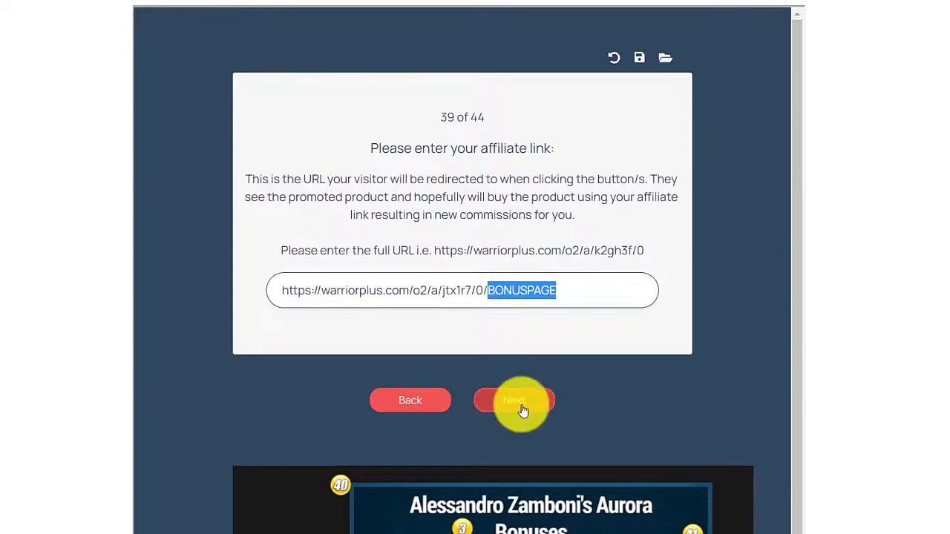
pyautogui.click(521, 408)
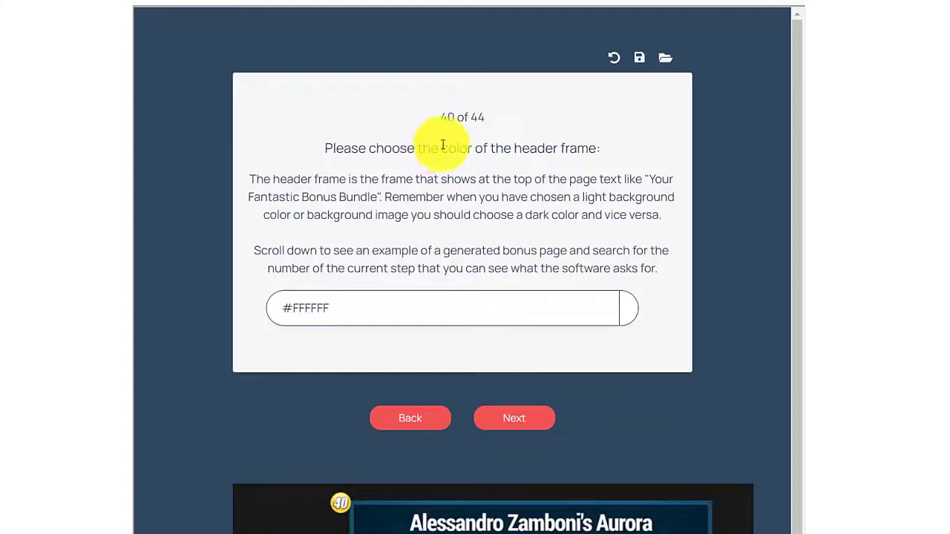
# Set the header frame colour to blue #2611D9.
pyautogui.click(623, 311)
pyautogui.scroll(-1, 628, 313)
pyautogui.click(670, 259)
pyautogui.click(653, 278)
pyautogui.click(514, 344)
# Set the header background colour to #3930FF and advance to the wizard's final step.
pyautogui.click(629, 296)
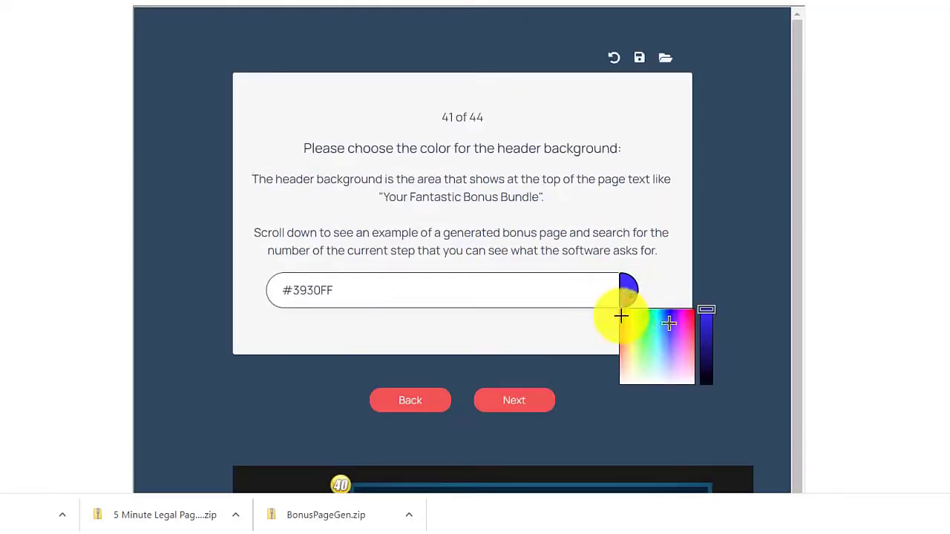
pyautogui.click(622, 315)
pyautogui.click(514, 403)
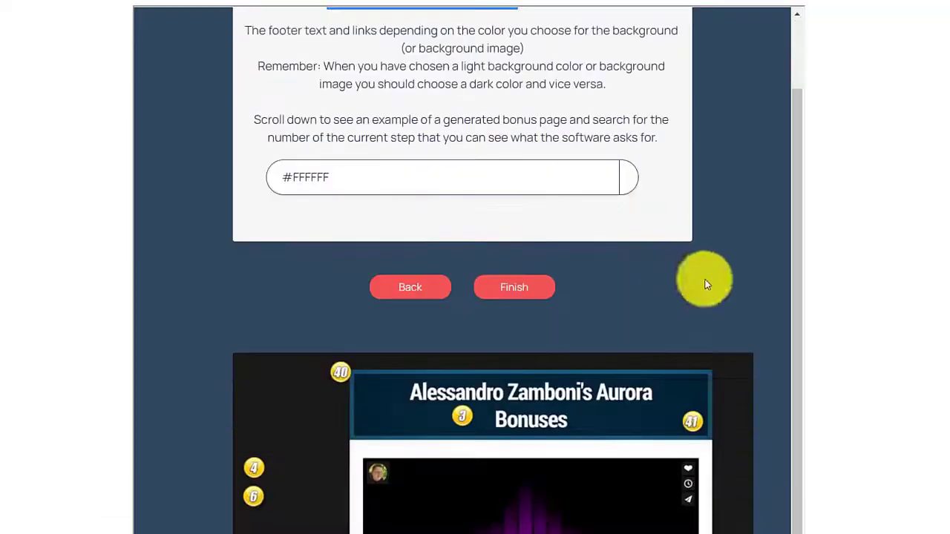
pyautogui.scroll(-4, 706, 277)
pyautogui.scroll(5, 831, 240)
pyautogui.scroll(-10, 631, 335)
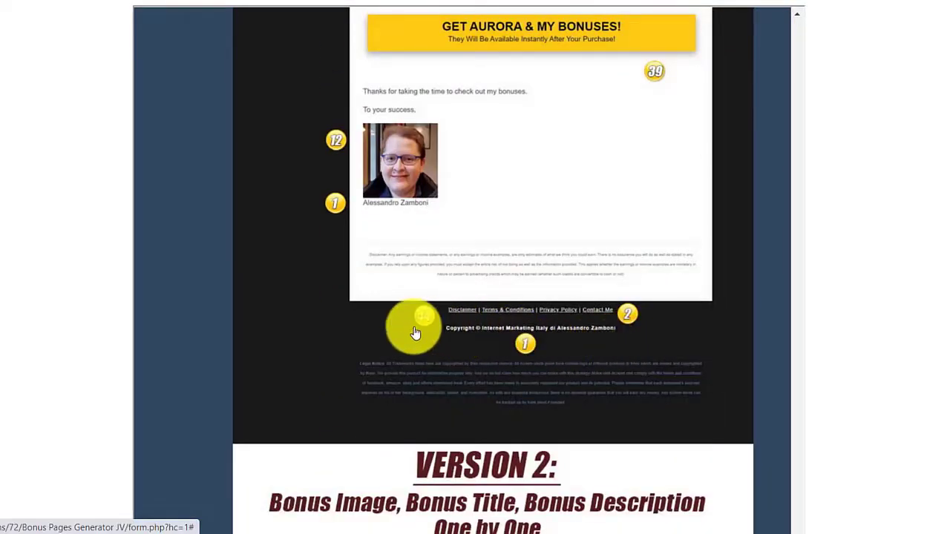
pyautogui.scroll(10, 631, 297)
pyautogui.scroll(8, 636, 281)
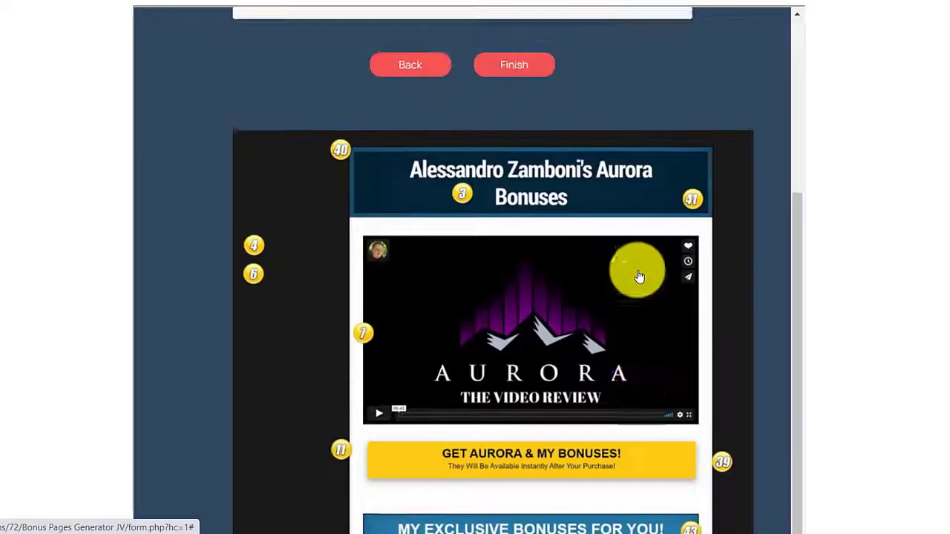
# Finish the wizard and download the generated bonus page as a zip.
pyautogui.click(510, 435)
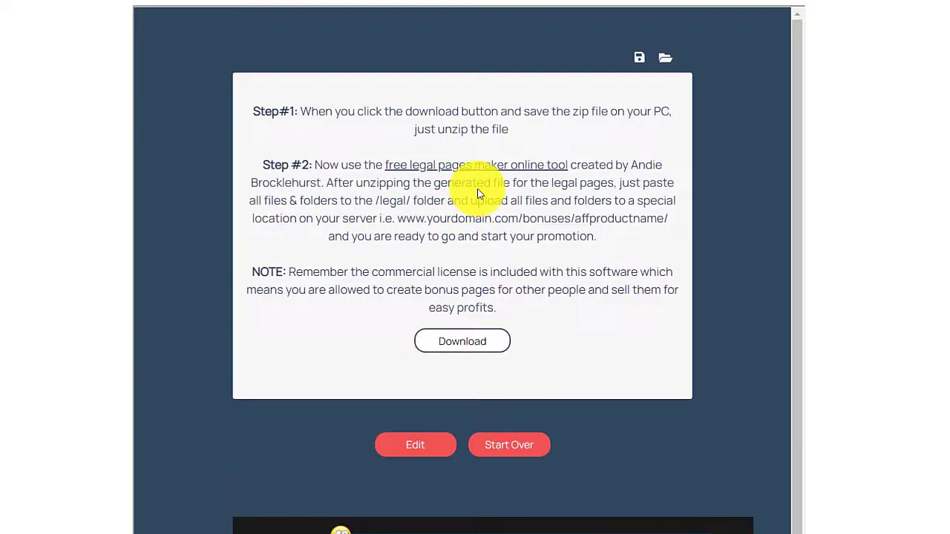
pyautogui.click(472, 331)
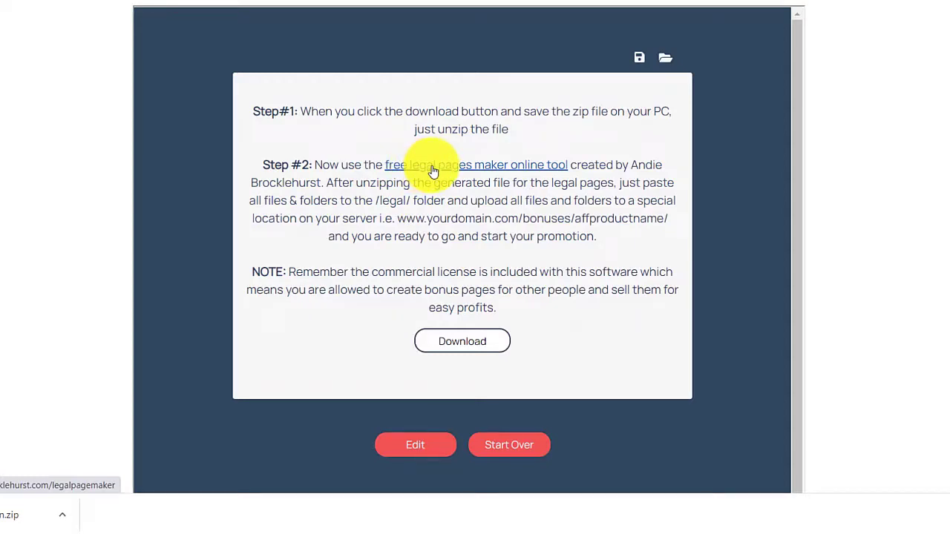
# Open the 5 Minute Legal Pages maker and enter the website's main URL.
pyautogui.rightClick(434, 172)
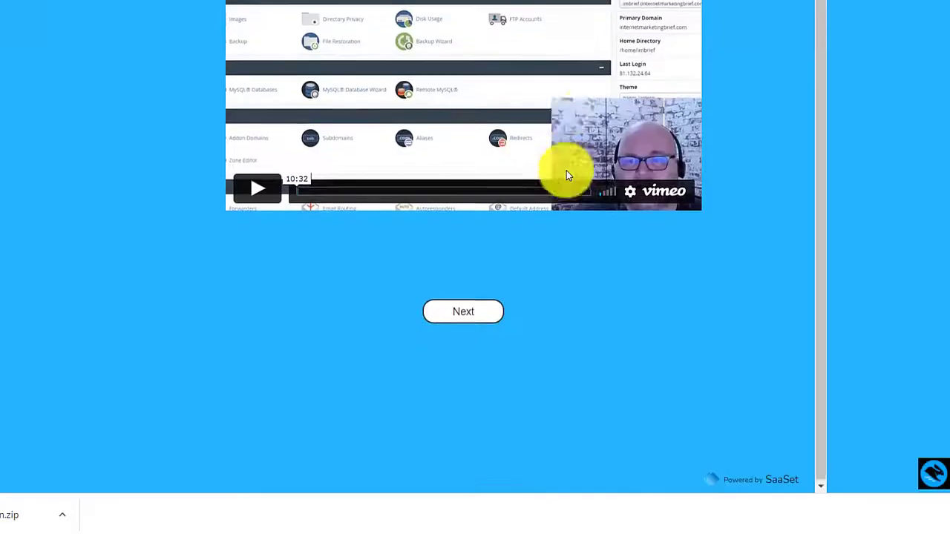
pyautogui.scroll(1, 569, 173)
pyautogui.scroll(-1, 509, 190)
pyautogui.scroll(4, 510, 279)
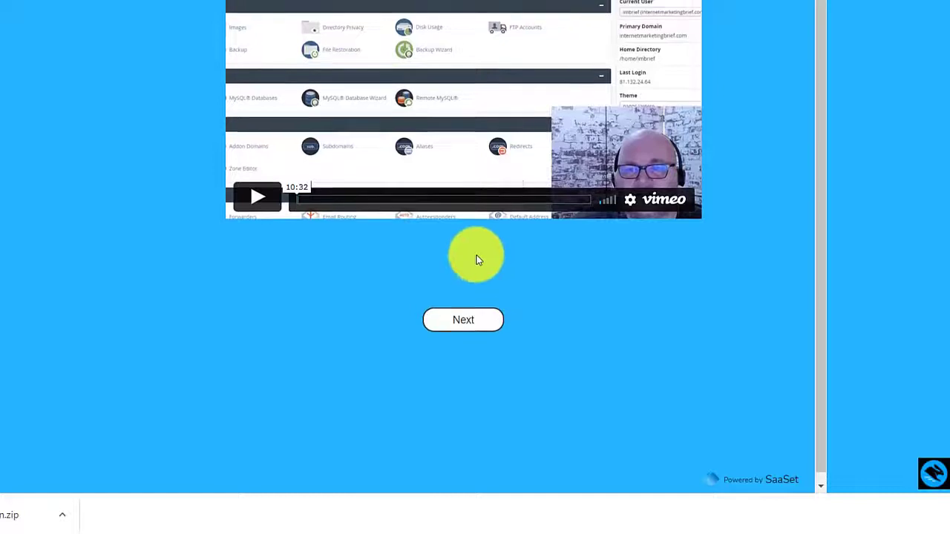
pyautogui.scroll(-1, 396, 242)
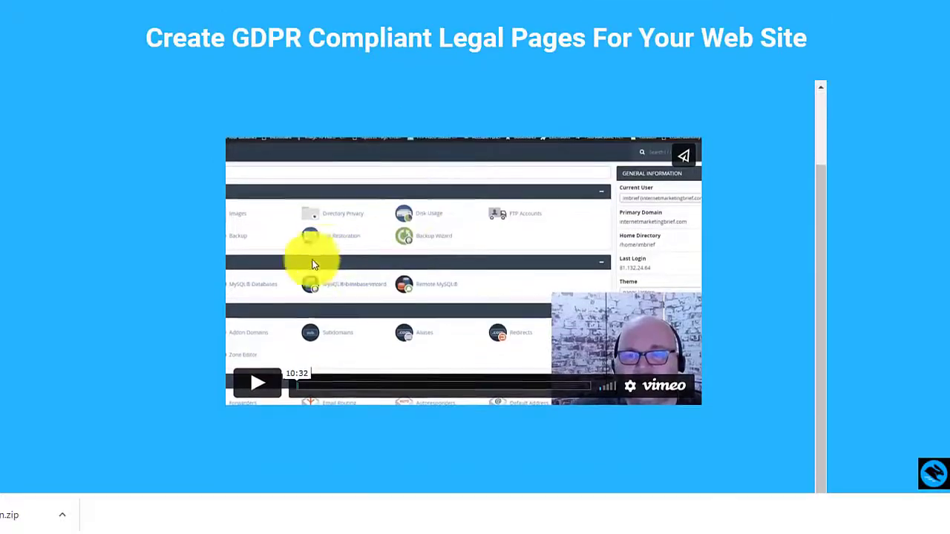
pyautogui.scroll(-3, 360, 353)
pyautogui.click(461, 317)
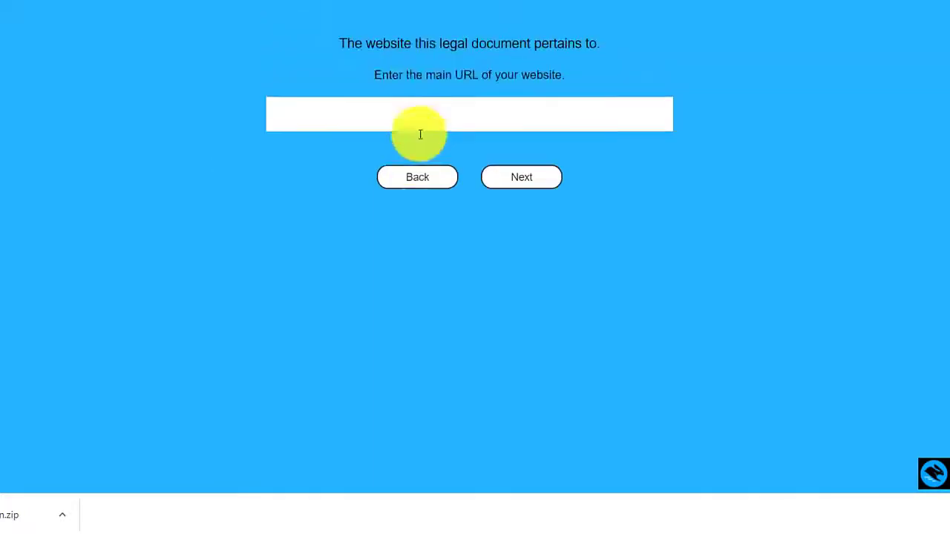
pyautogui.scroll(1, 420, 134)
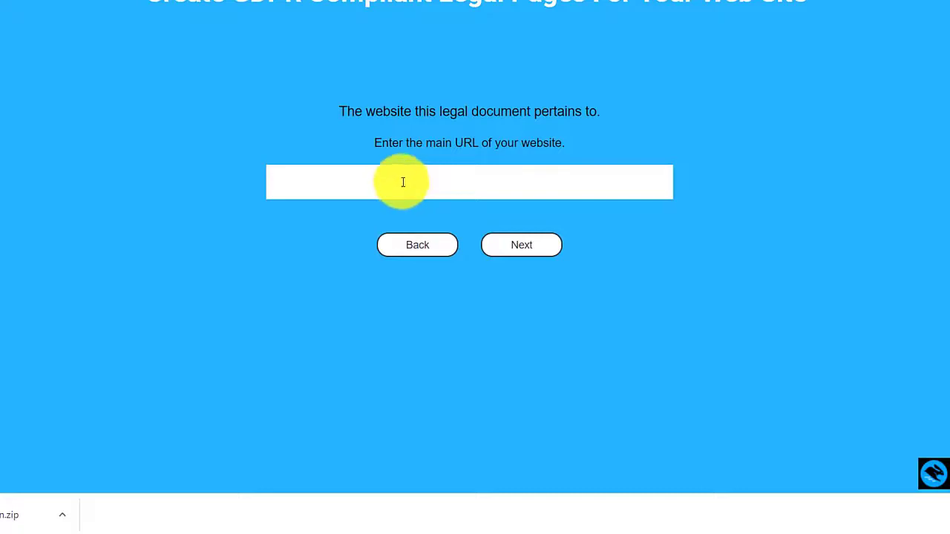
pyautogui.click(403, 182)
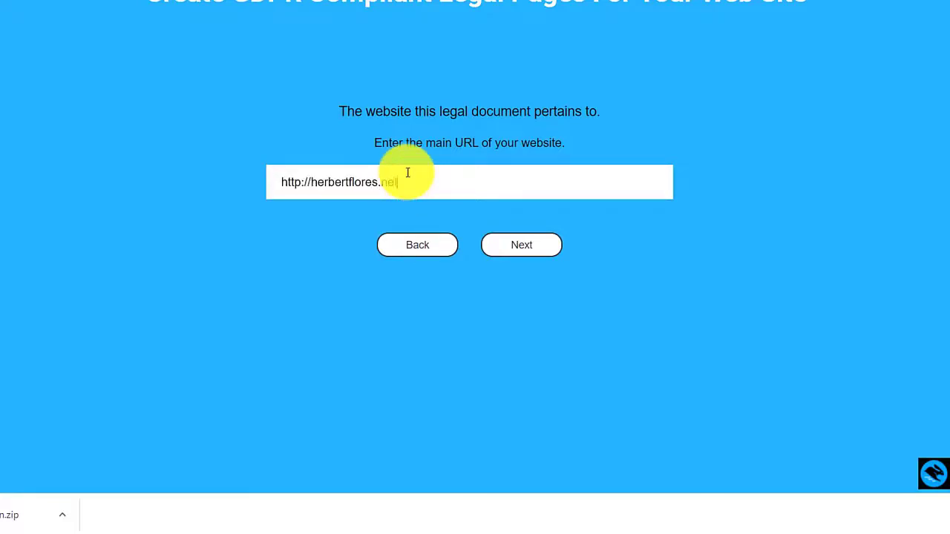
pyautogui.click(485, 240)
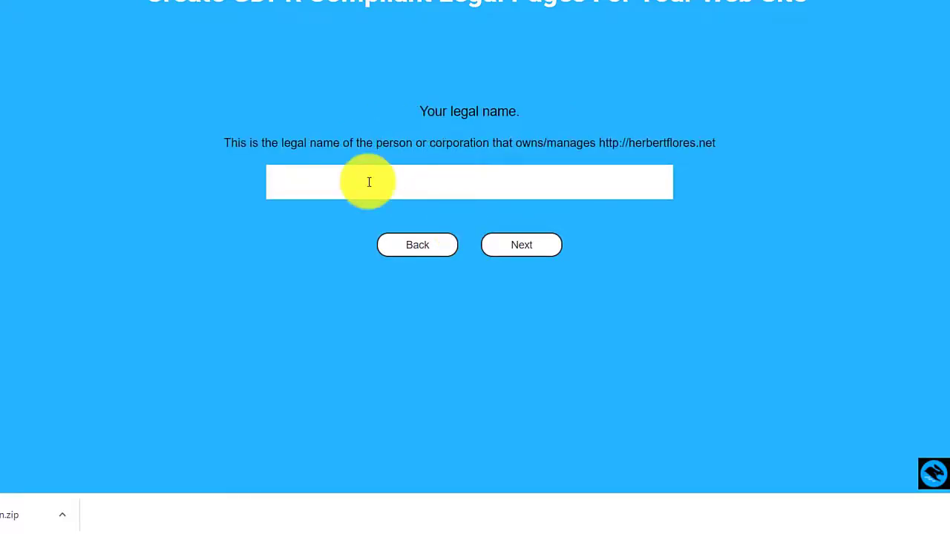
# Enter the owner's legal name, e-mail and company address, then finish generating the legal pages.
pyautogui.click(526, 246)
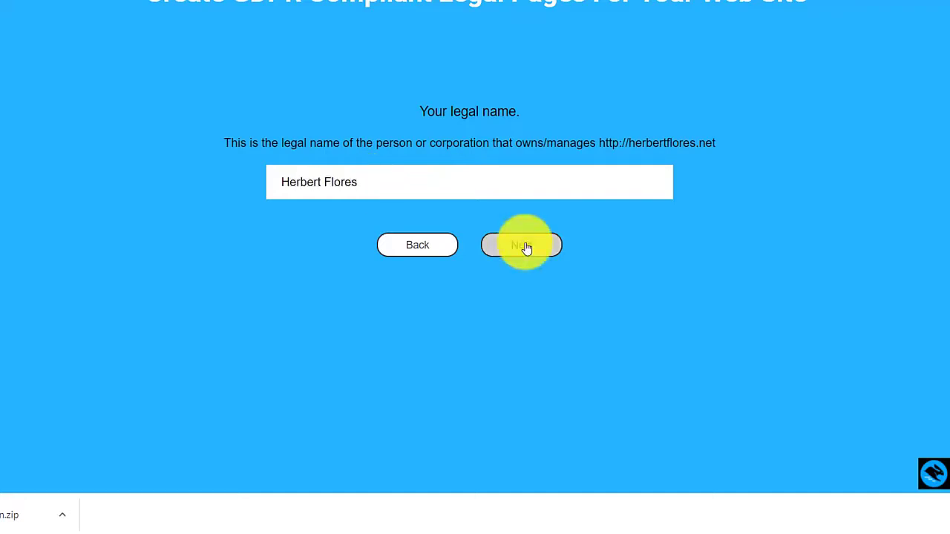
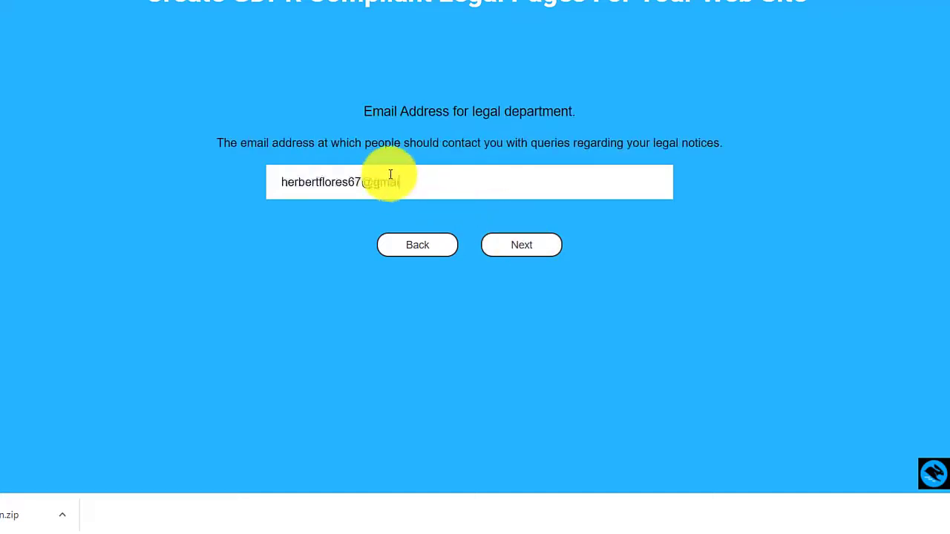
pyautogui.click(488, 249)
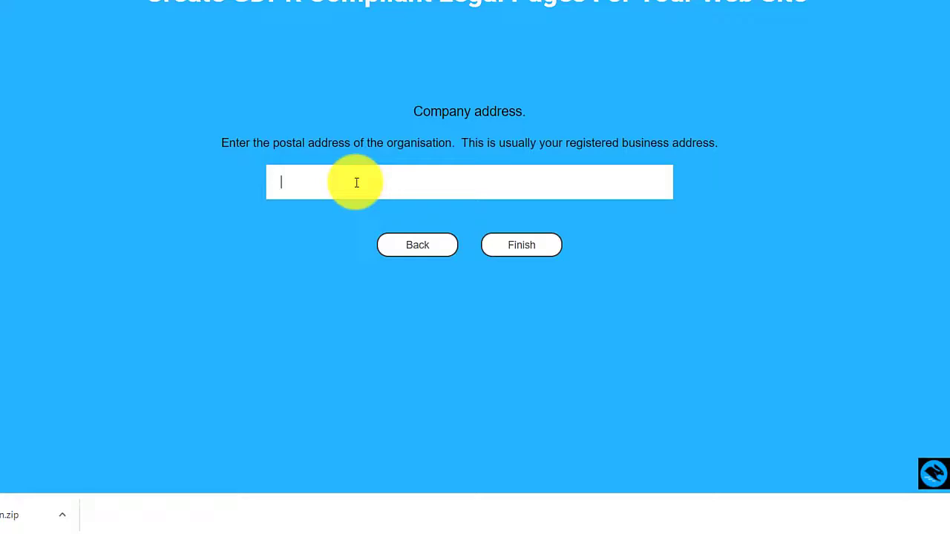
pyautogui.write('Quezon City Philippines 1119')
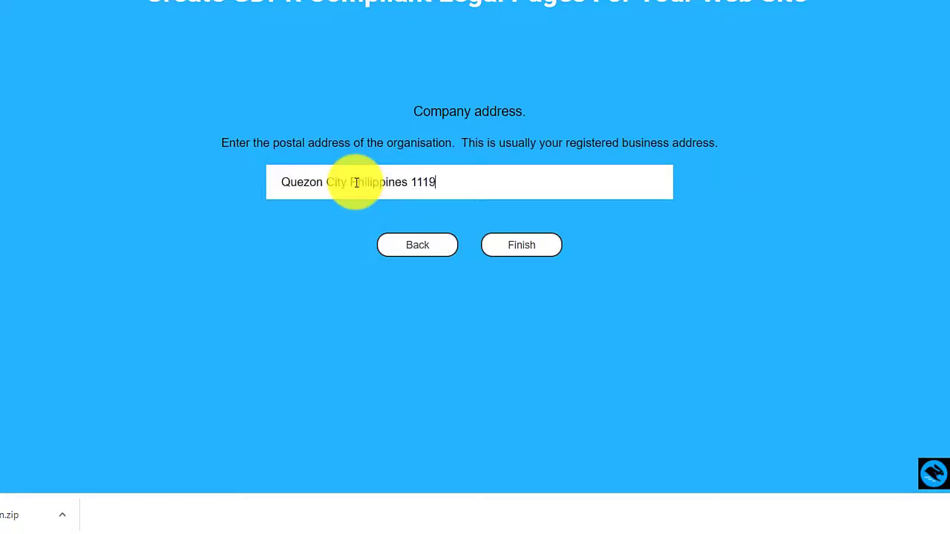
pyautogui.click(520, 251)
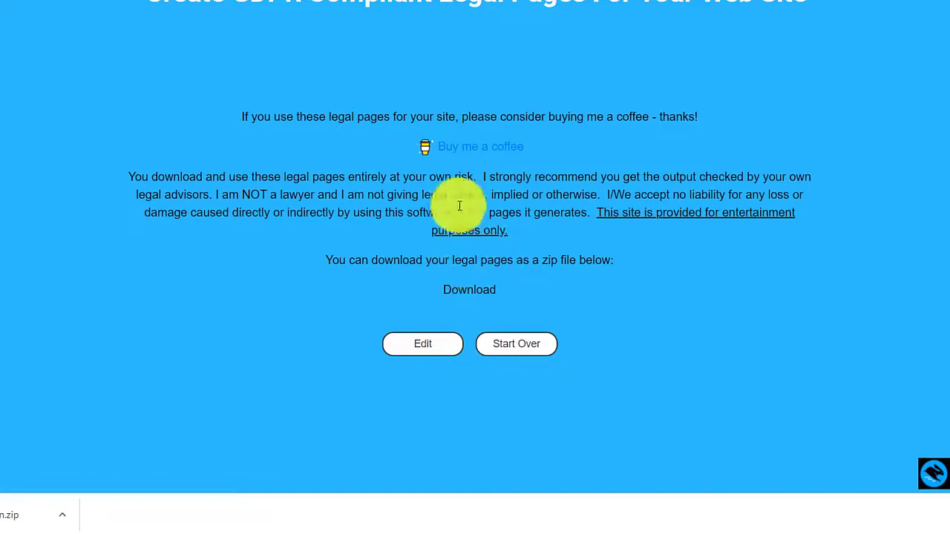
pyautogui.scroll(-2, 553, 251)
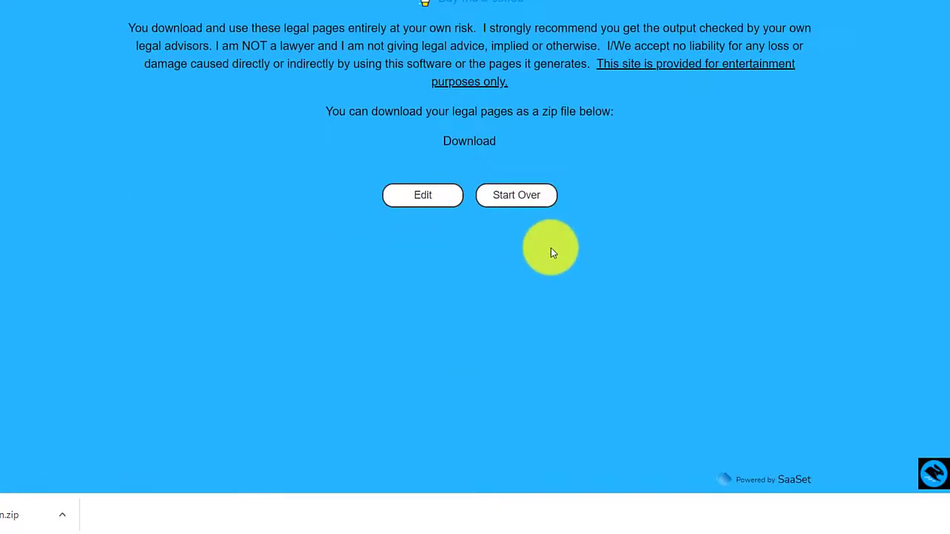
pyautogui.scroll(1, 531, 252)
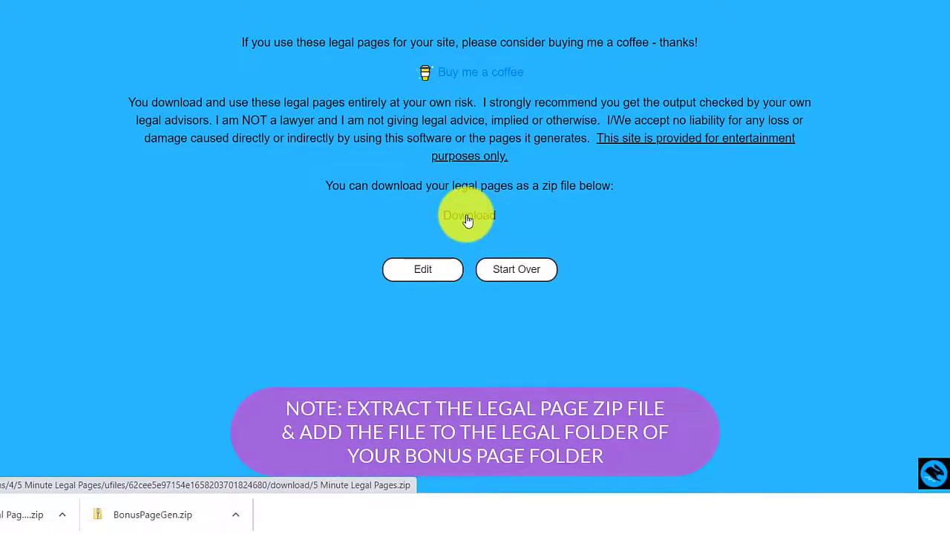
# Return to Bonus Page Generator and highlight the commercial licence note about creating bonus pages.
pyautogui.hotkey('ctrl', 'Tab')
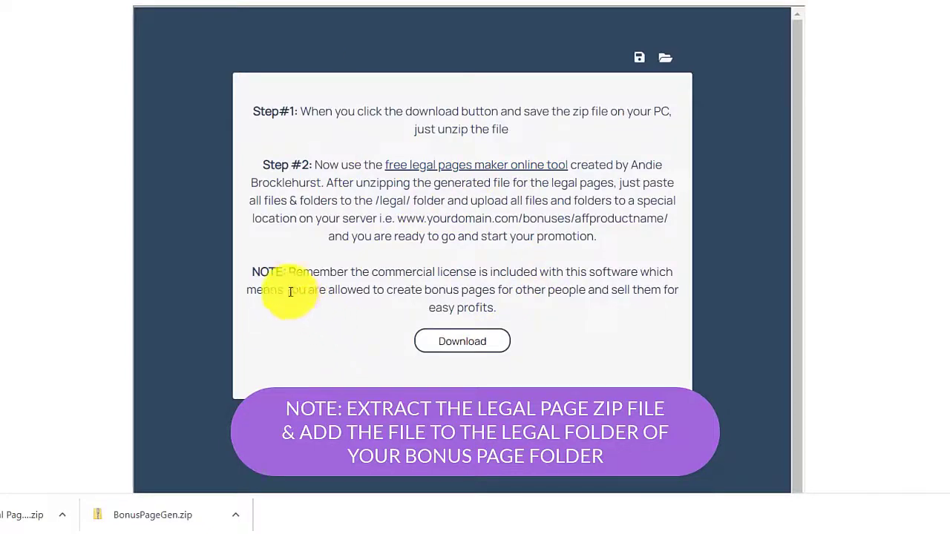
pyautogui.moveTo(296, 272); pyautogui.dragTo(626, 271)
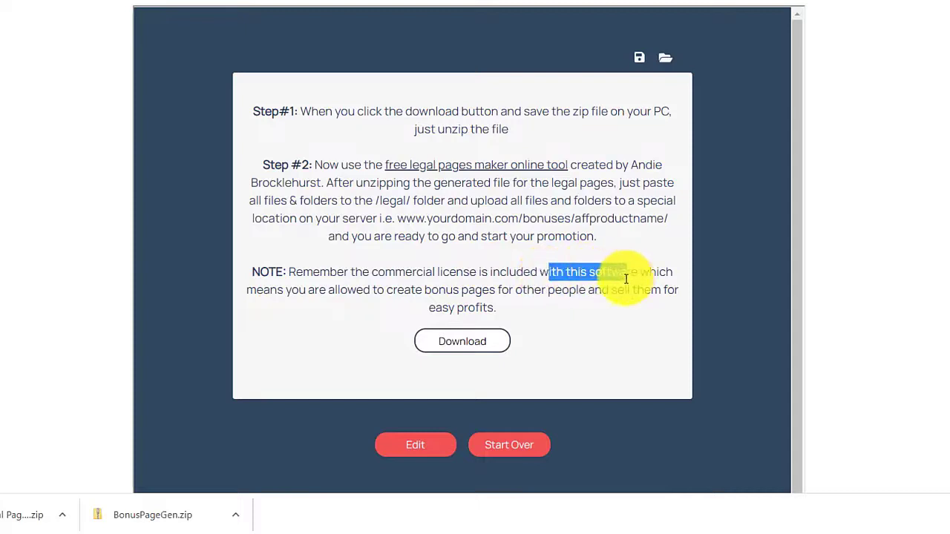
pyautogui.moveTo(328, 291); pyautogui.dragTo(591, 303)
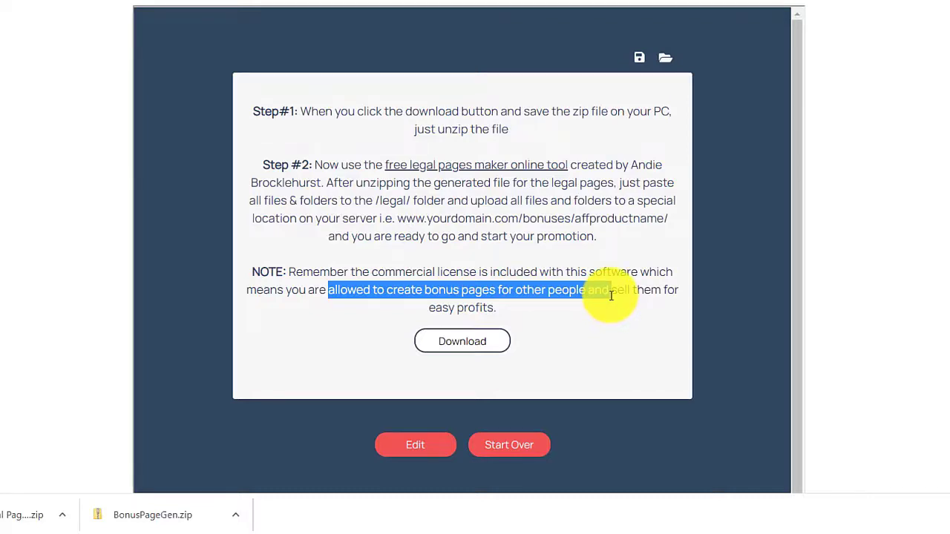
# Open the Load project file dialog and browse into the folder of today's downloads.
pyautogui.scroll(-1, 636, 361)
pyautogui.scroll(1, 636, 344)
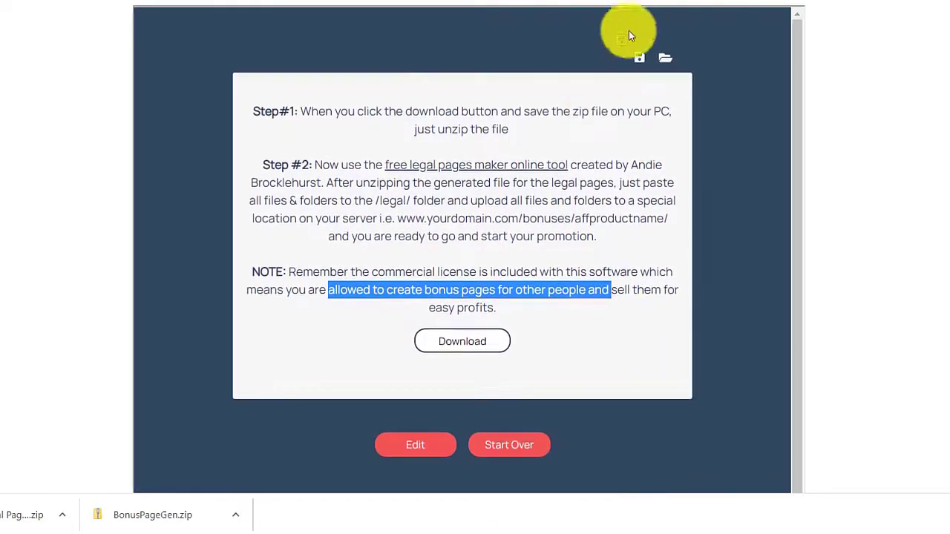
pyautogui.click(667, 66)
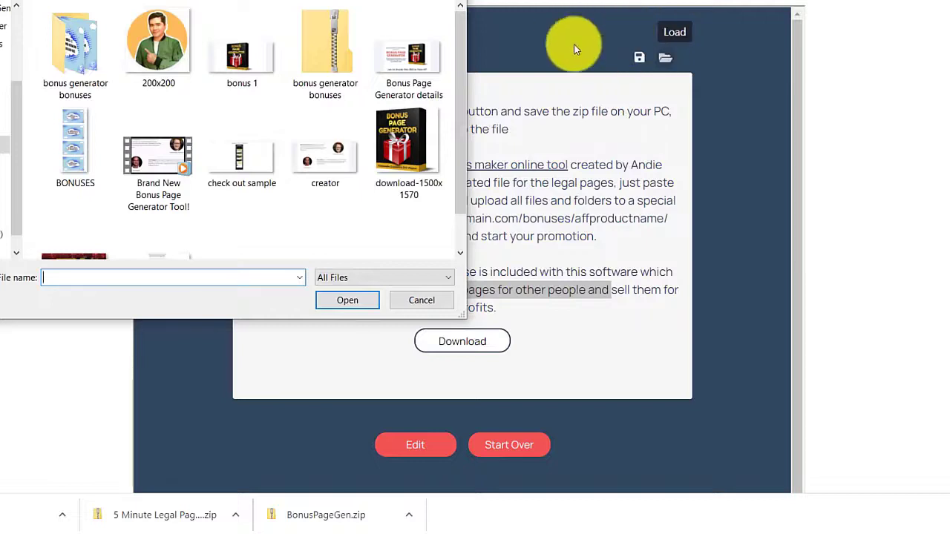
pyautogui.doubleClick(78, 86)
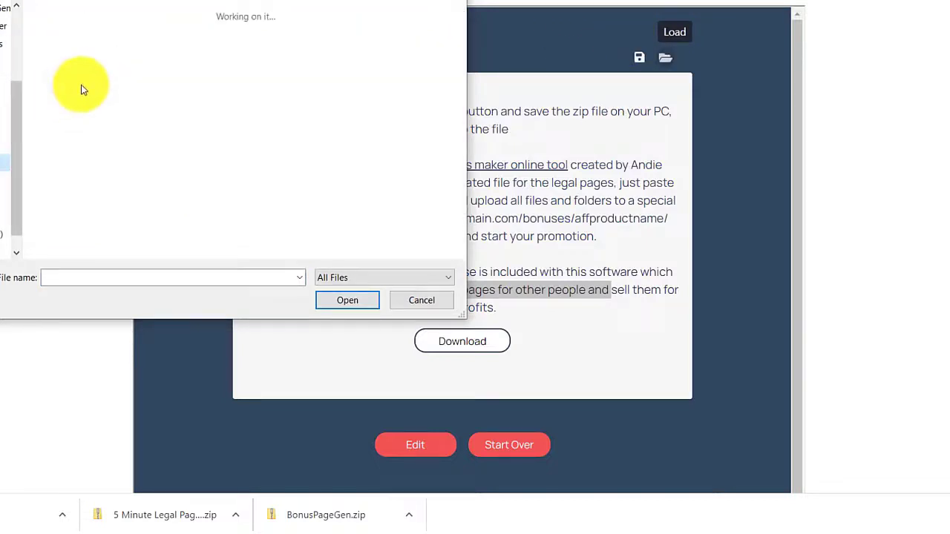
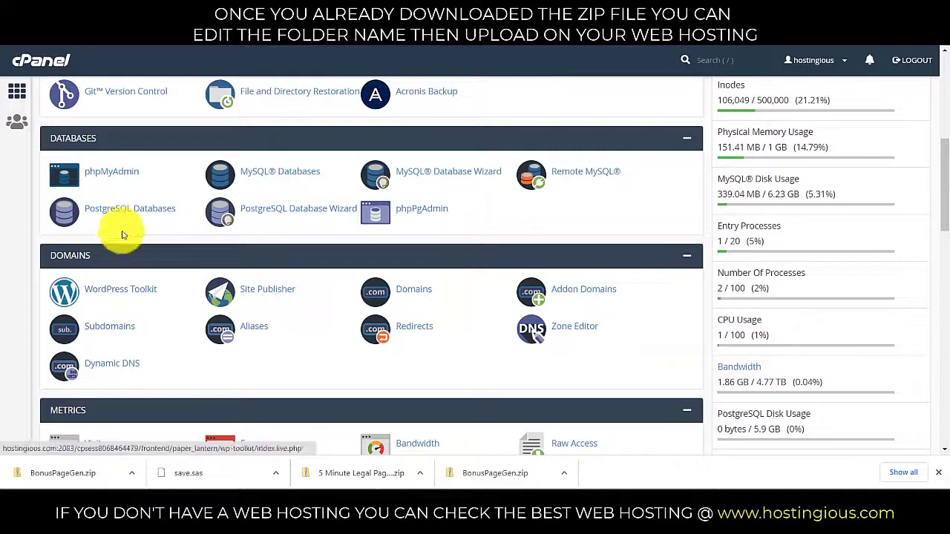
# Open File Manager, enter the herbertflores.net folder, and bring up its File Upload page.
pyautogui.scroll(3, 126, 216)
pyautogui.click(109, 145)
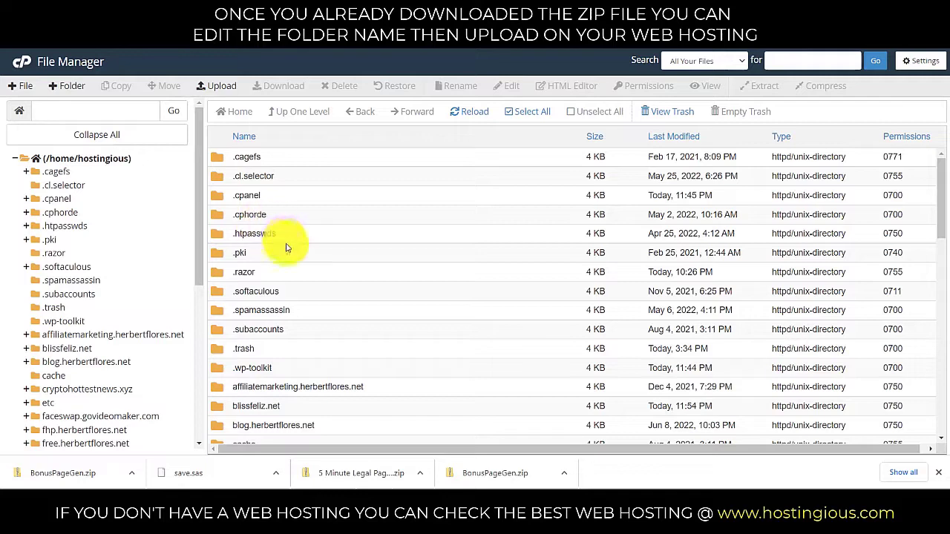
pyautogui.scroll(-3, 282, 260)
pyautogui.scroll(-1, 280, 305)
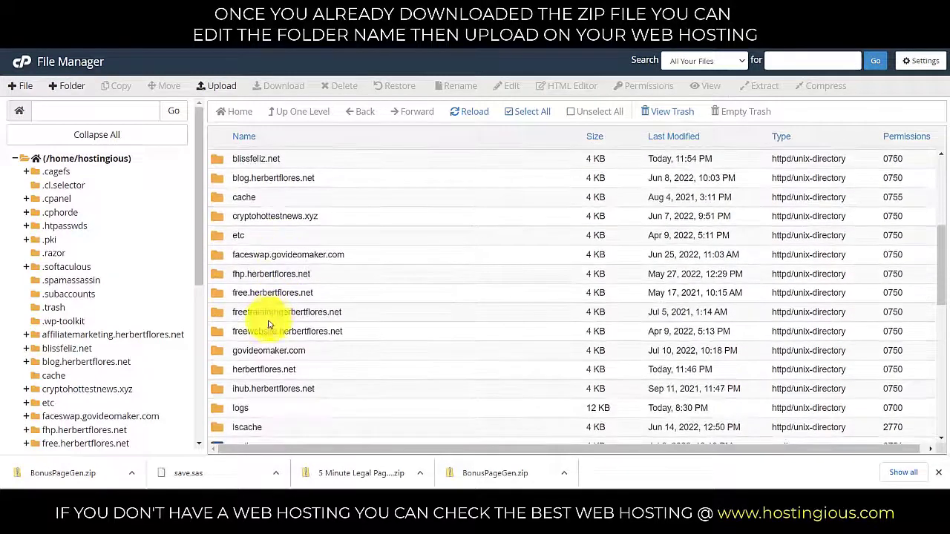
pyautogui.doubleClick(219, 369)
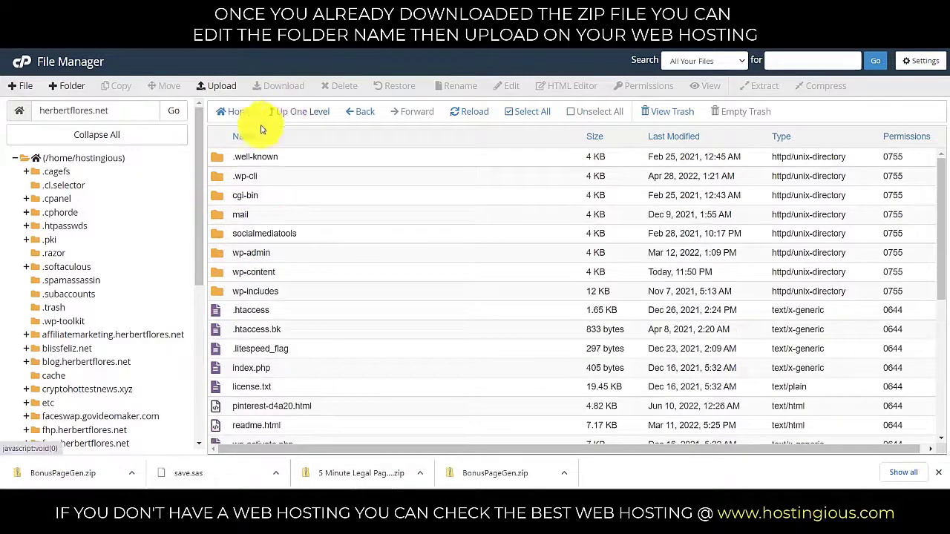
pyautogui.click(224, 90)
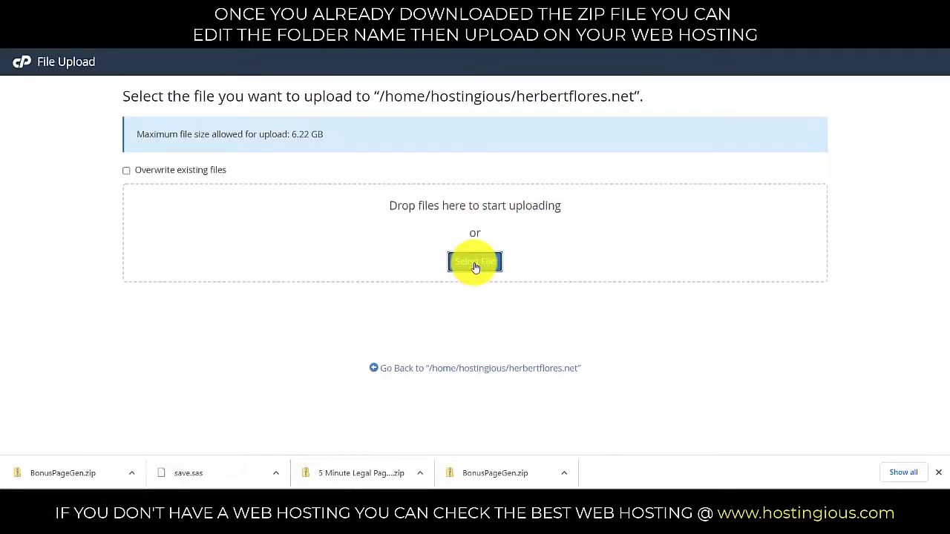
# Upload bonuspage-generator.zip into herbertflores.net and return to the folder listing.
pyautogui.click(475, 265)
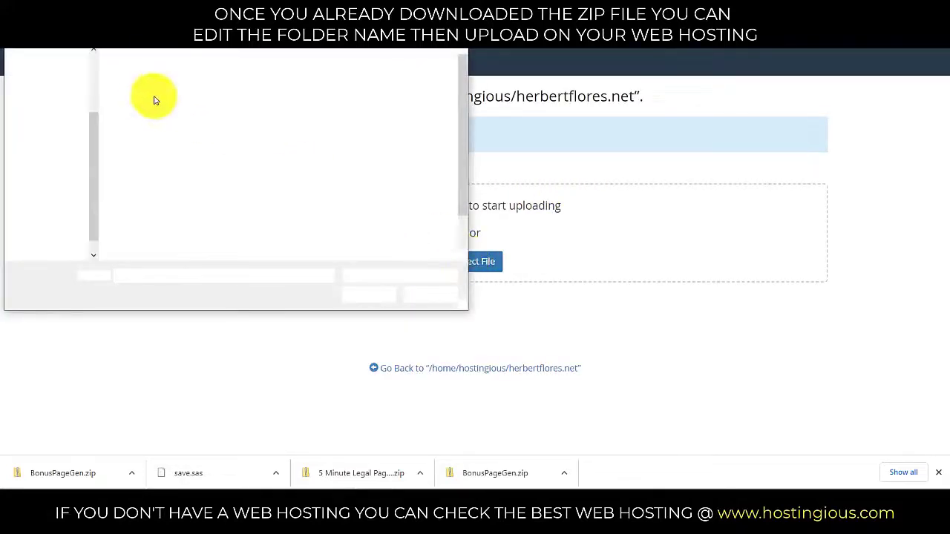
pyautogui.doubleClick(155, 97)
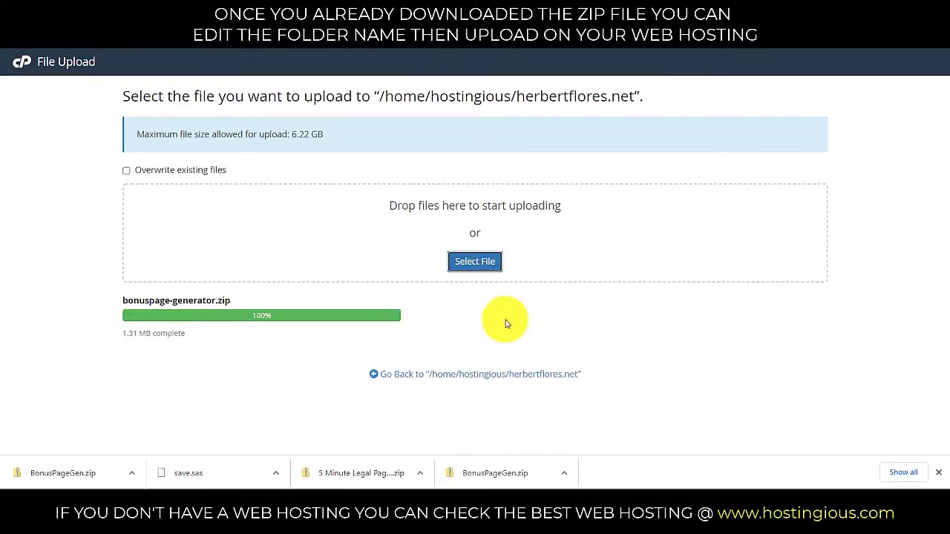
pyautogui.click(451, 378)
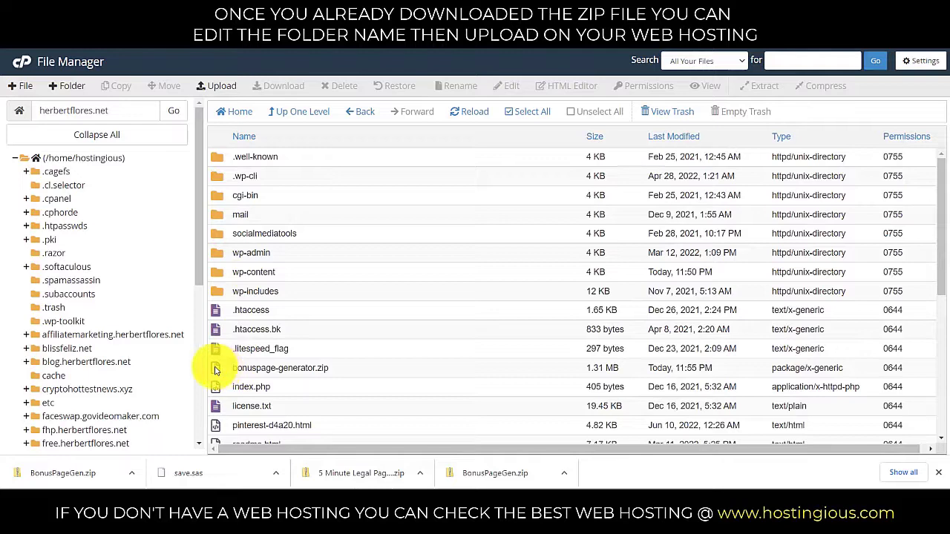
# Extract bonuspage-generator.zip into the herbertflores.net folder.
pyautogui.rightClick(220, 369)
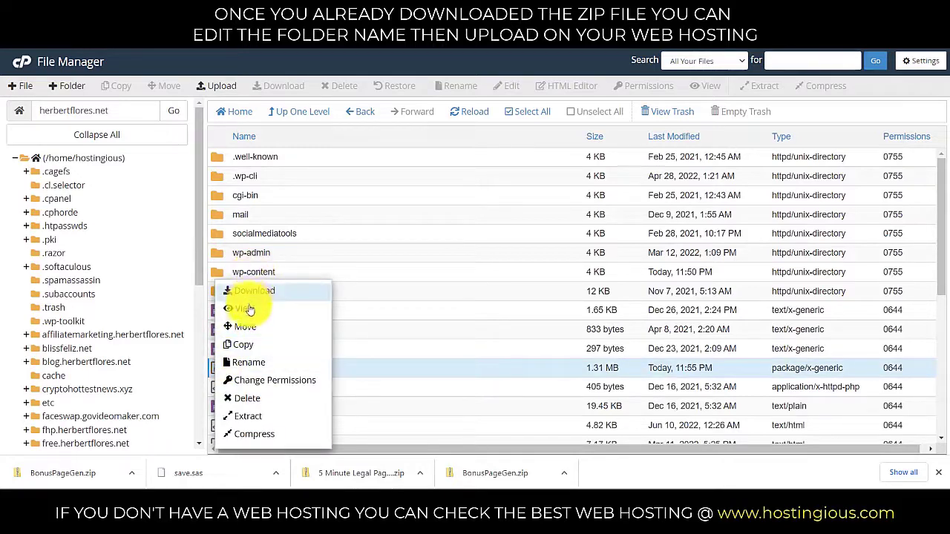
pyautogui.click(245, 419)
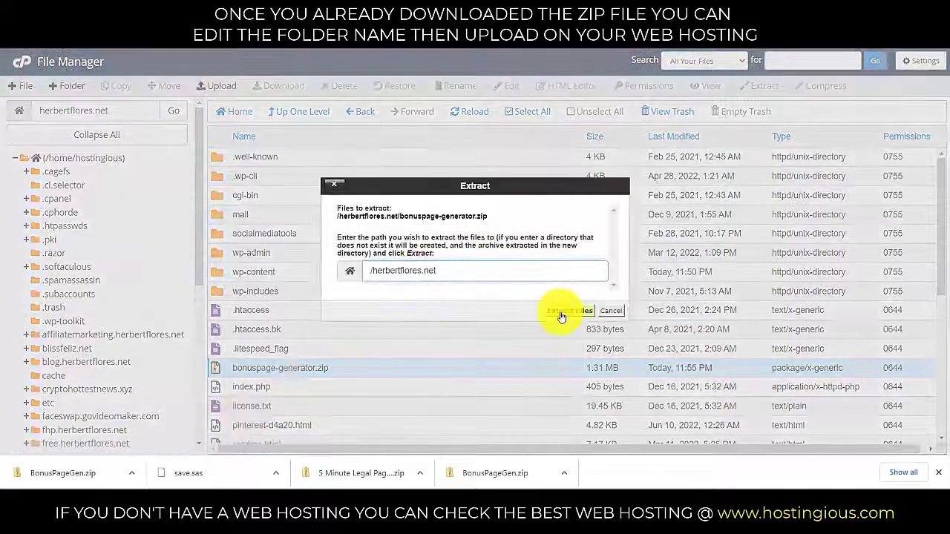
pyautogui.click(558, 314)
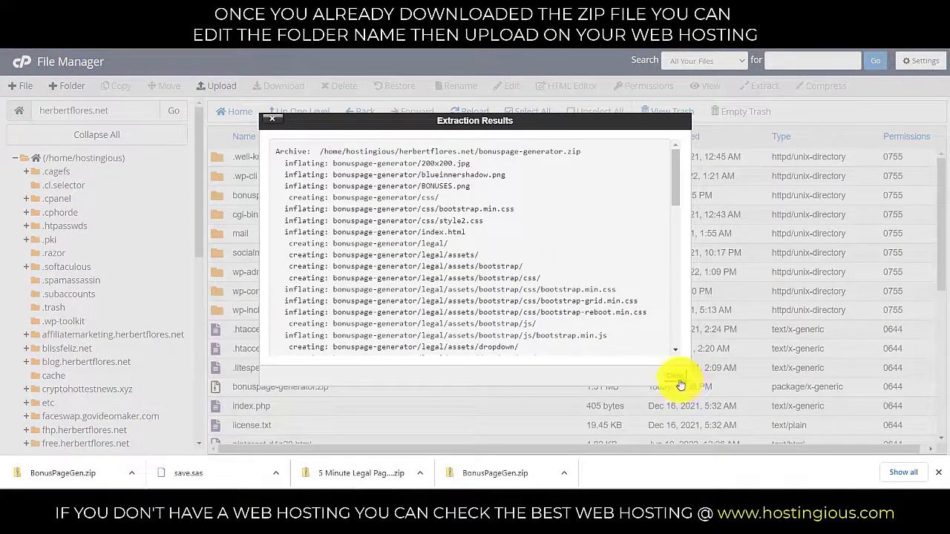
pyautogui.click(675, 383)
# Delete bonuspage-generator.zip from herbertflores.net.
pyautogui.click(216, 393)
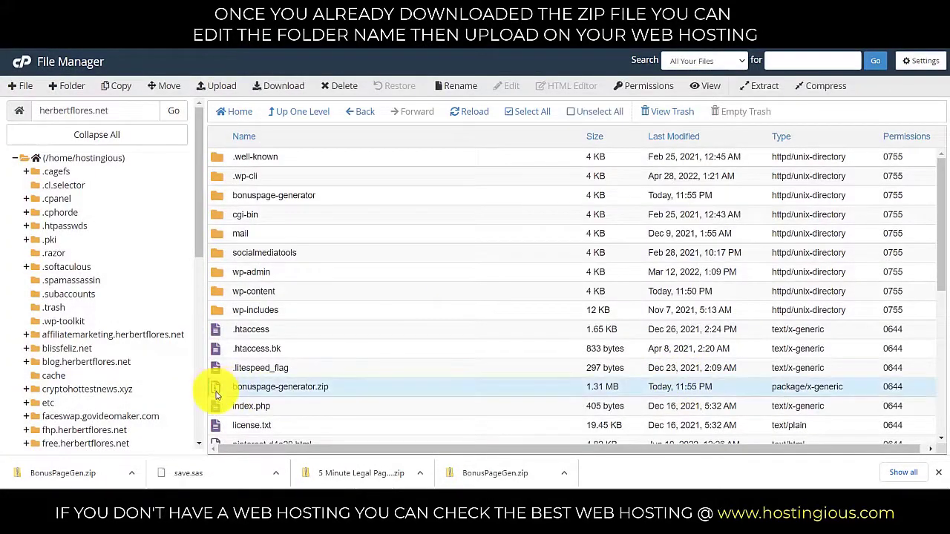
pyautogui.rightClick(216, 395)
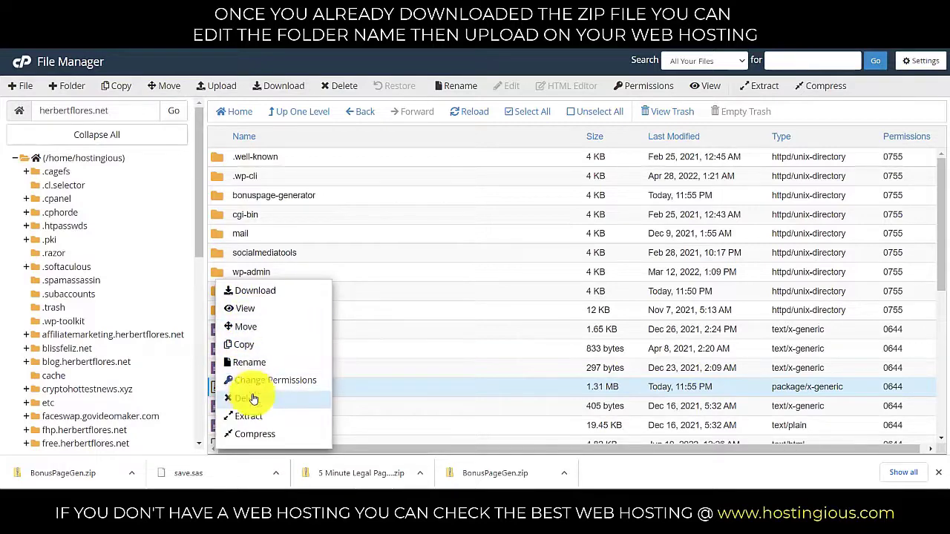
pyautogui.click(254, 401)
pyautogui.click(569, 290)
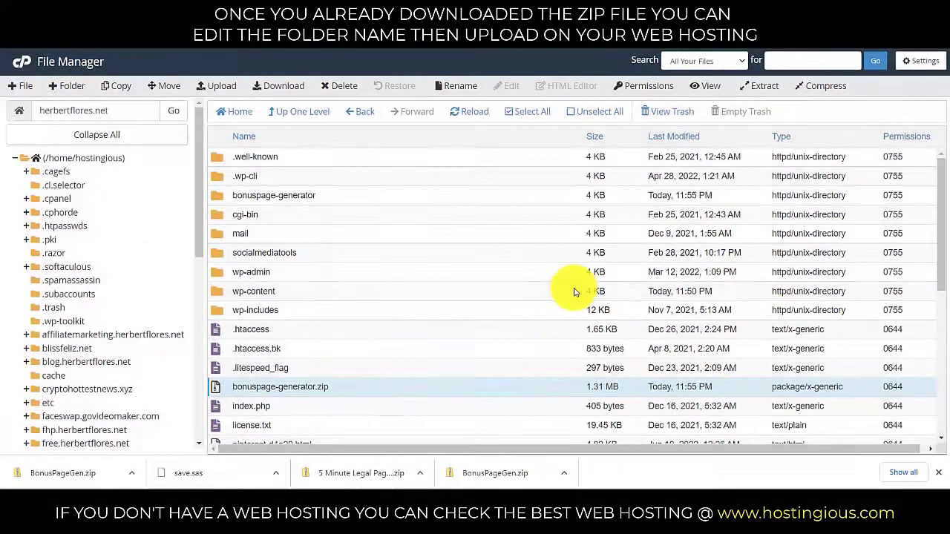
# Open the bonuspage-generator folder and copy its folder path.
pyautogui.doubleClick(228, 197)
pyautogui.moveTo(41, 111); pyautogui.dragTo(155, 108)
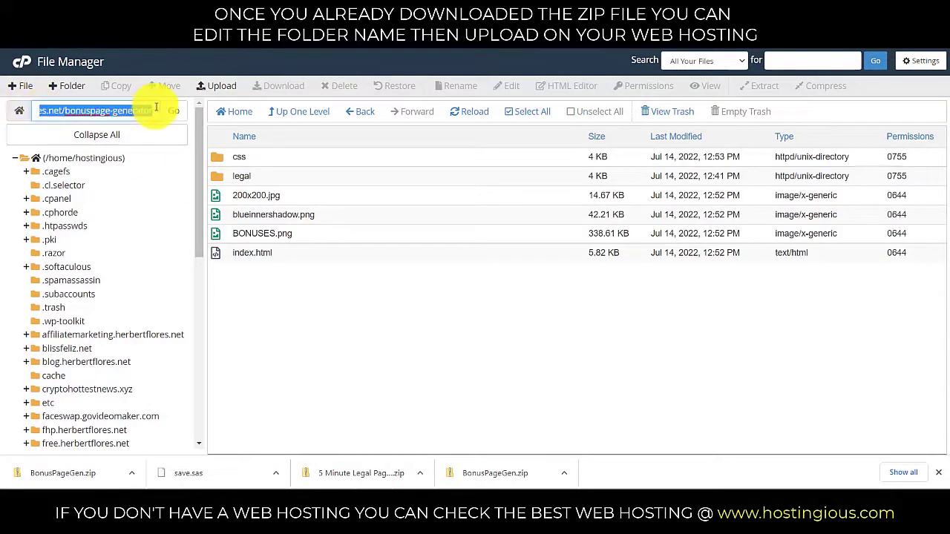
pyautogui.rightClick(137, 110)
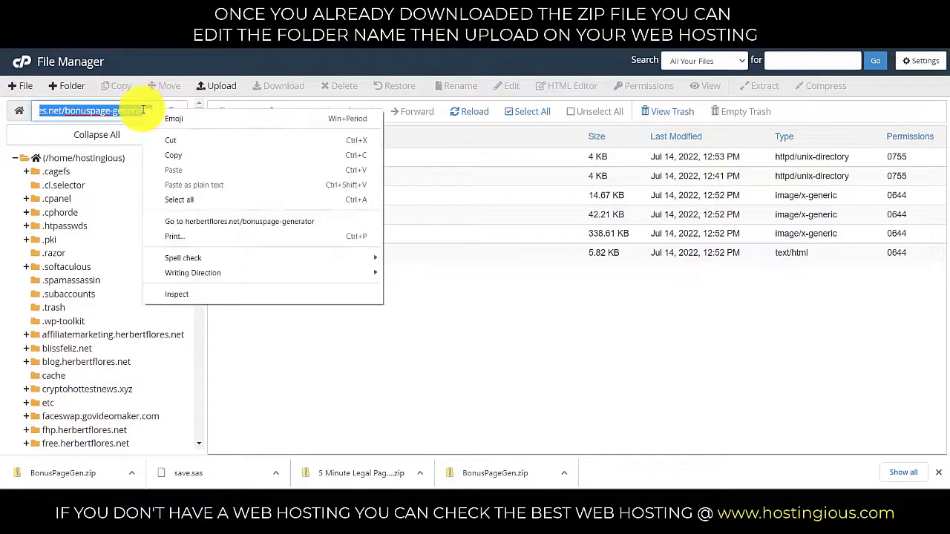
pyautogui.click(172, 157)
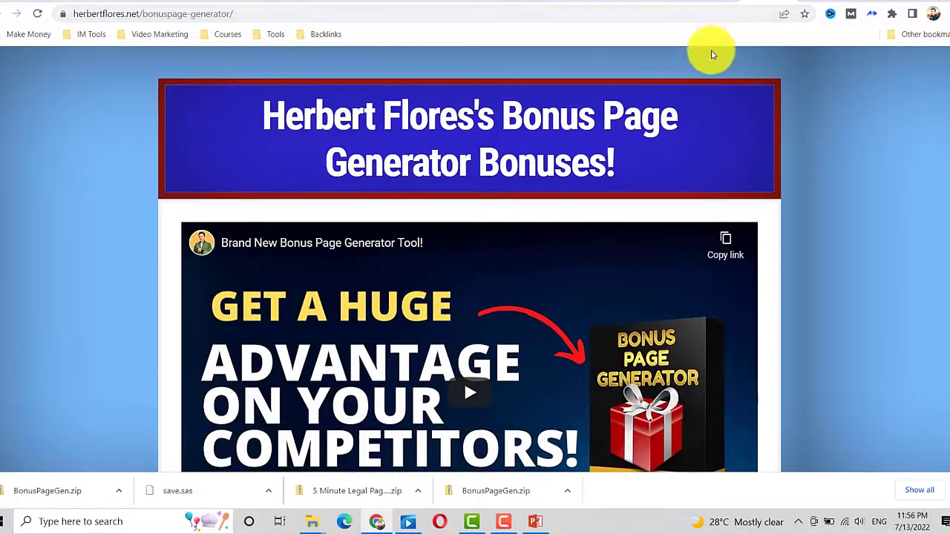
pyautogui.scroll(-3, 816, 104)
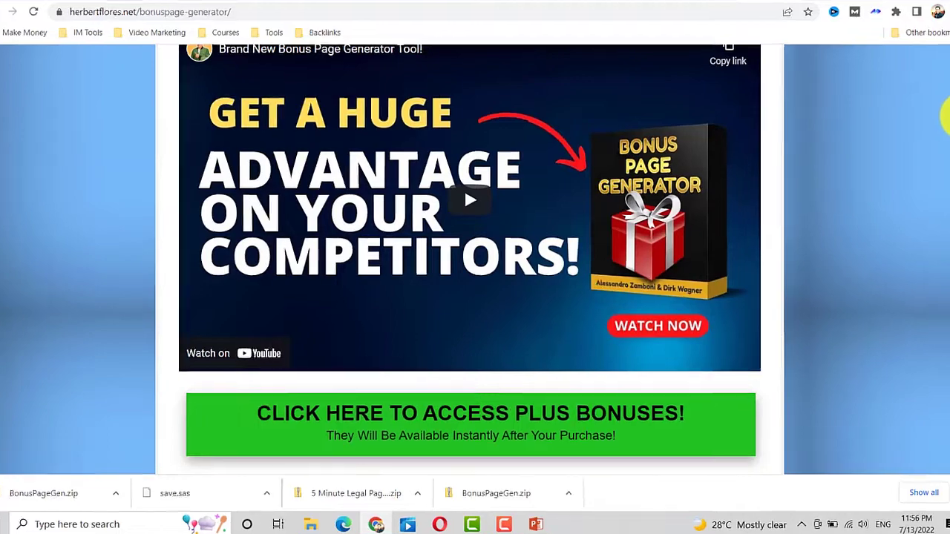
pyautogui.scroll(2, 946, 115)
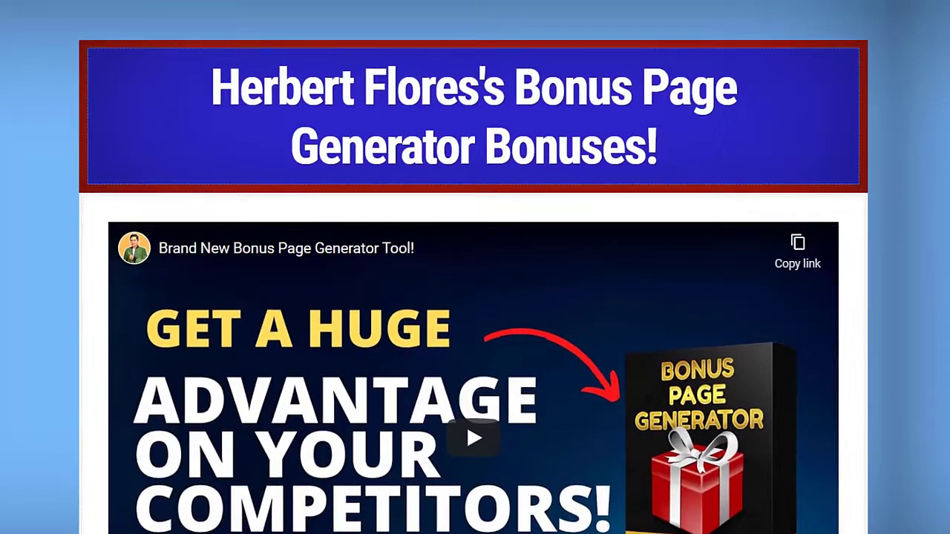
pyautogui.scroll(-3, 475, 267)
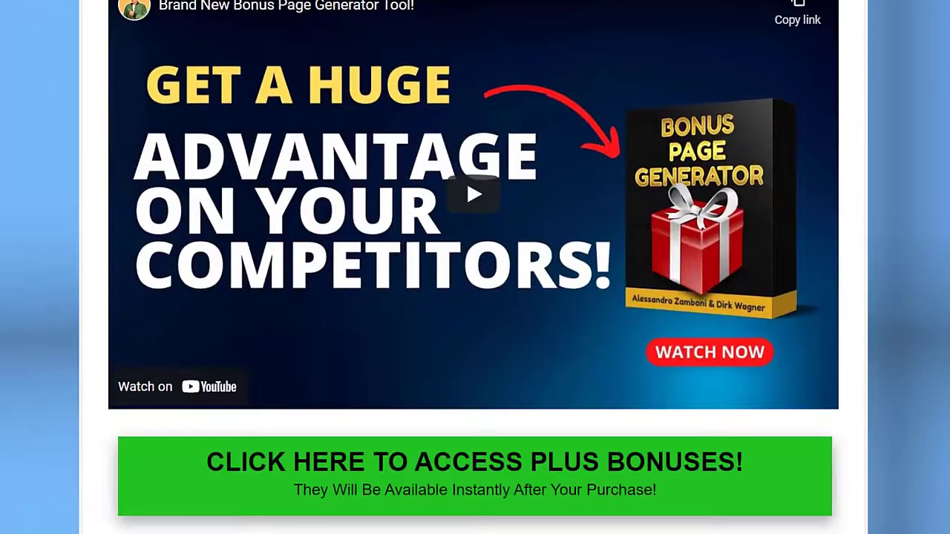
pyautogui.scroll(-7, 475, 267)
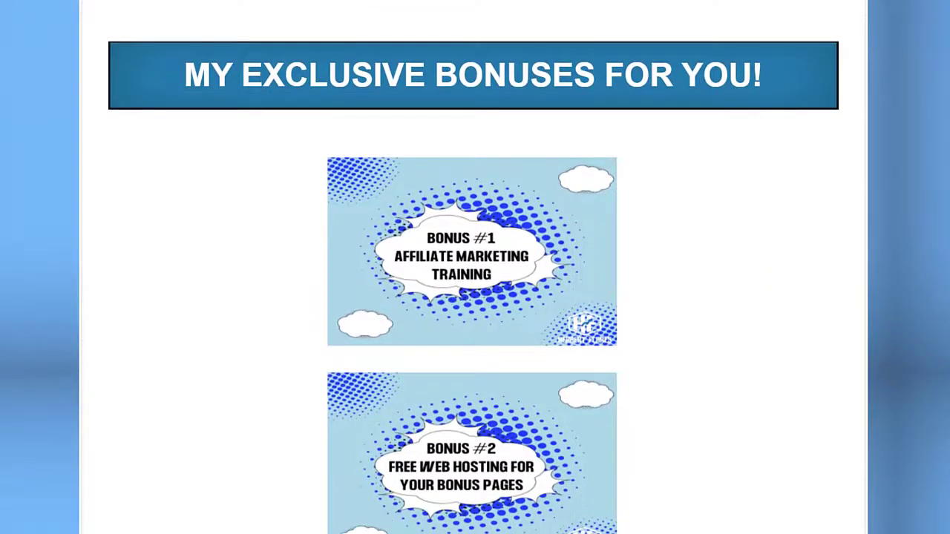
pyautogui.scroll(-1, 474, 267)
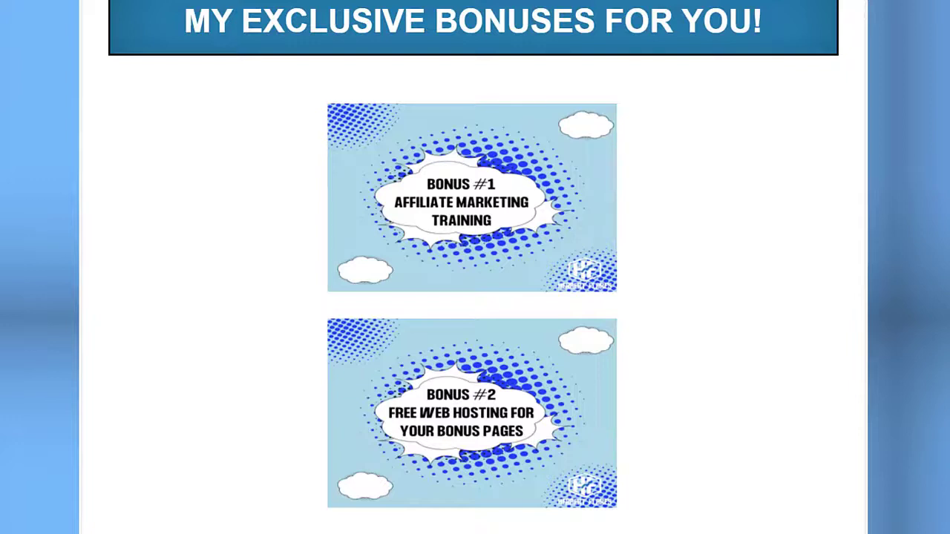
pyautogui.scroll(-3, 634, 252)
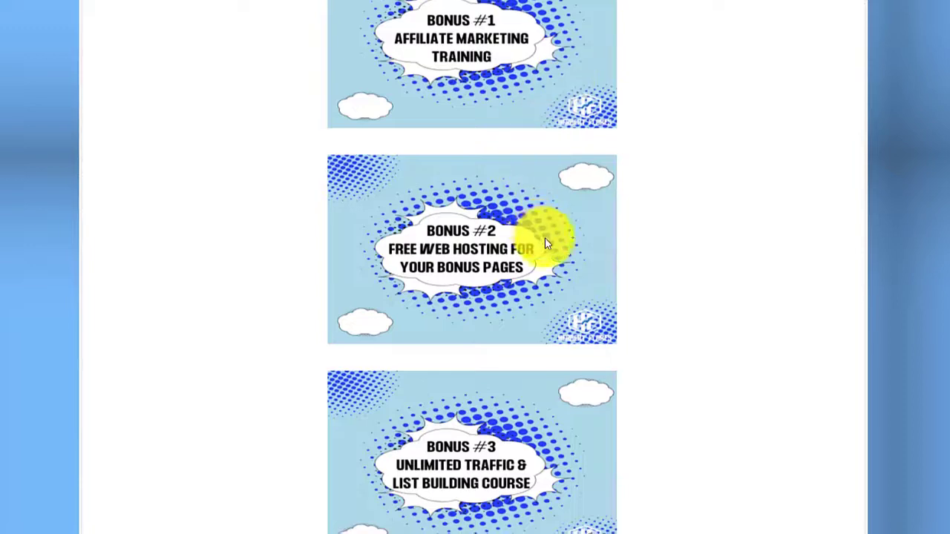
pyautogui.scroll(-2, 545, 244)
pyautogui.scroll(2, 556, 237)
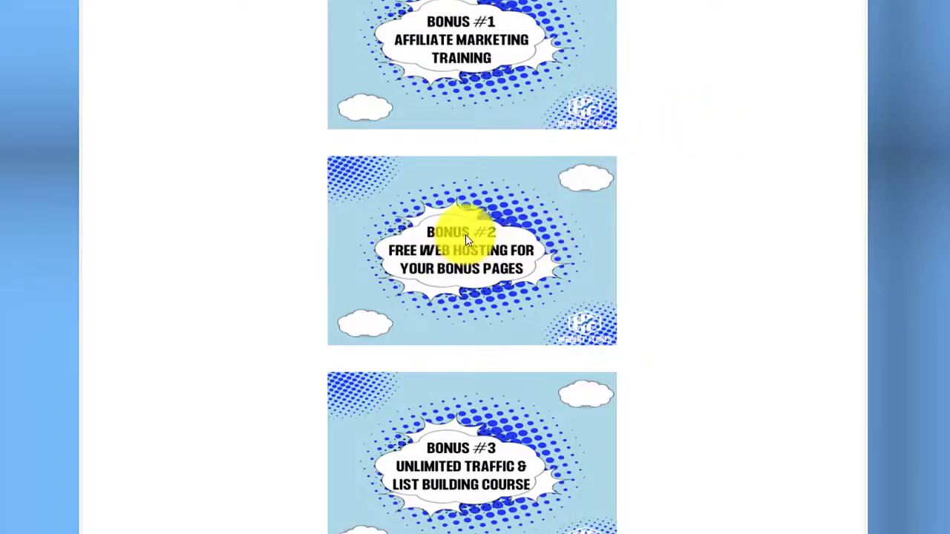
pyautogui.scroll(-1, 472, 238)
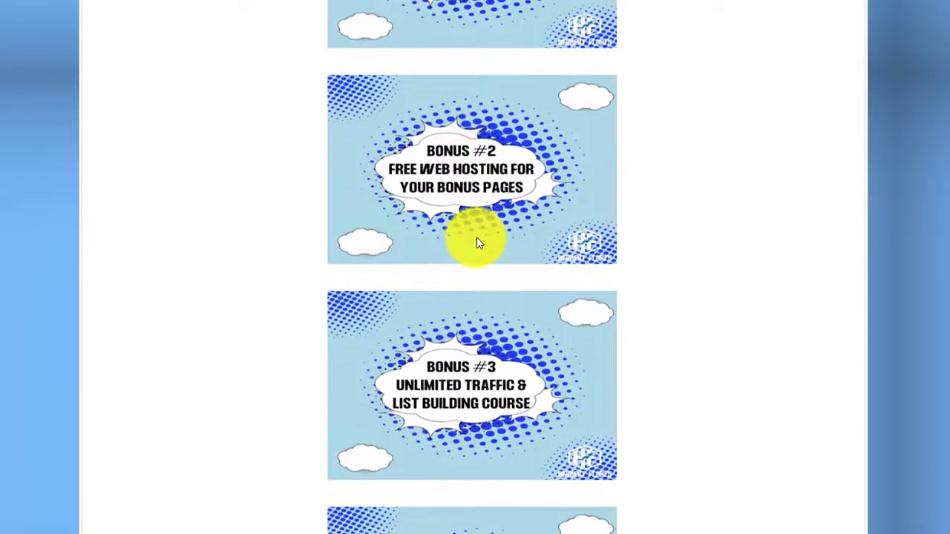